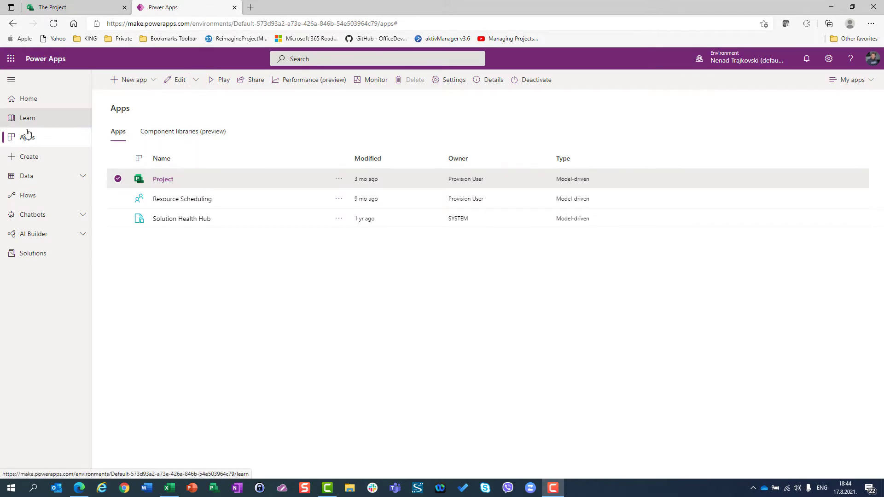
- Open the Project app and display its active projects, checking the project list on the Project home page as well
left_click(167, 184)
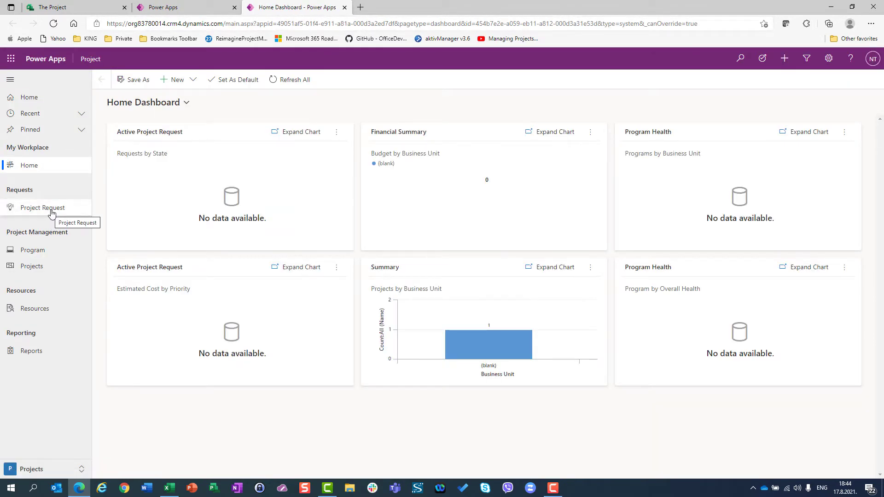
left_click(52, 7)
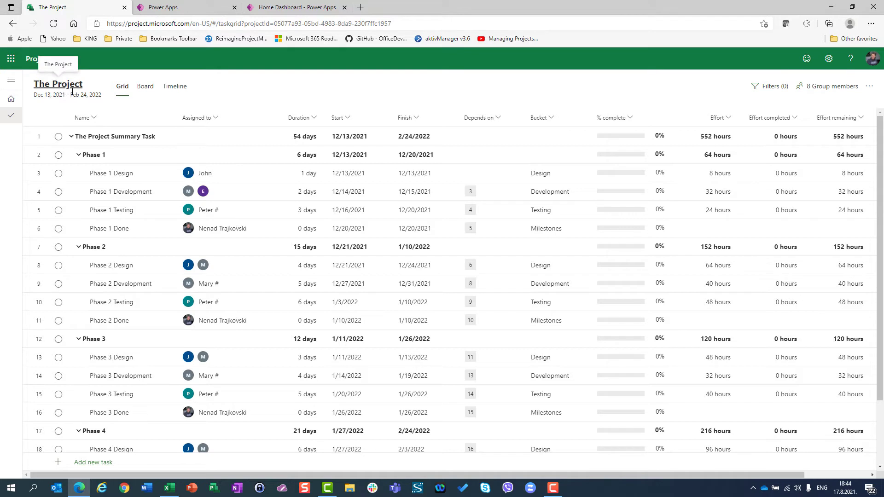
left_click(36, 62)
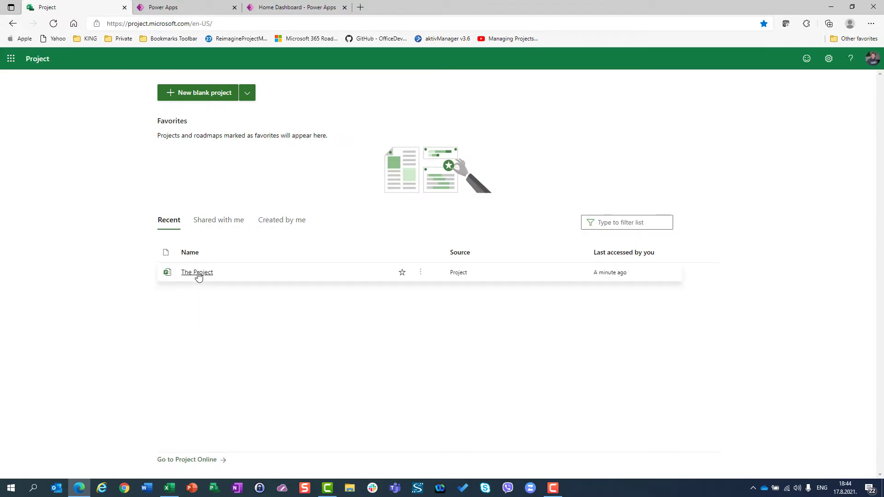
left_click(270, 5)
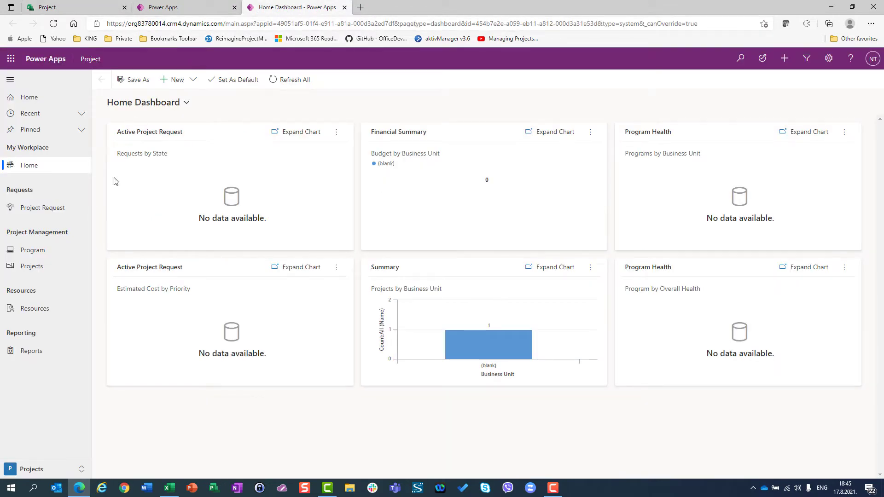
left_click(39, 271)
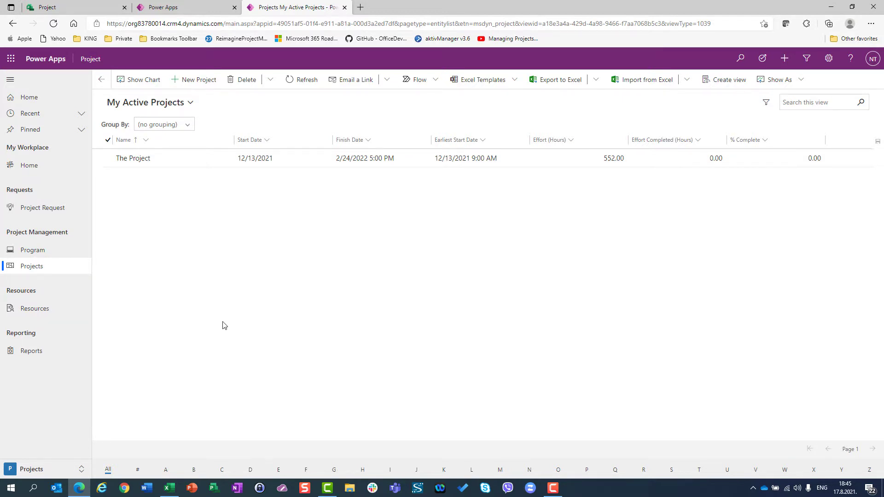
- Start a new project request and name it "Implement the new ERP system in my company"
left_click(43, 208)
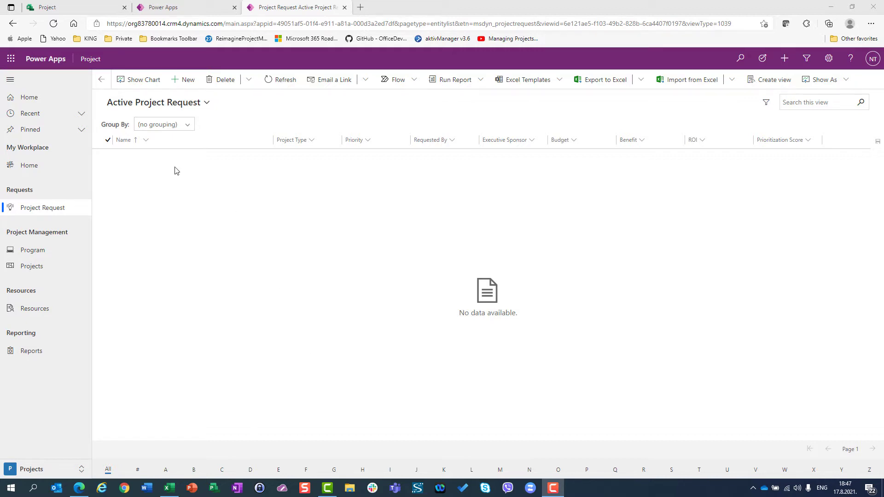
left_click(185, 80)
left_click(186, 80)
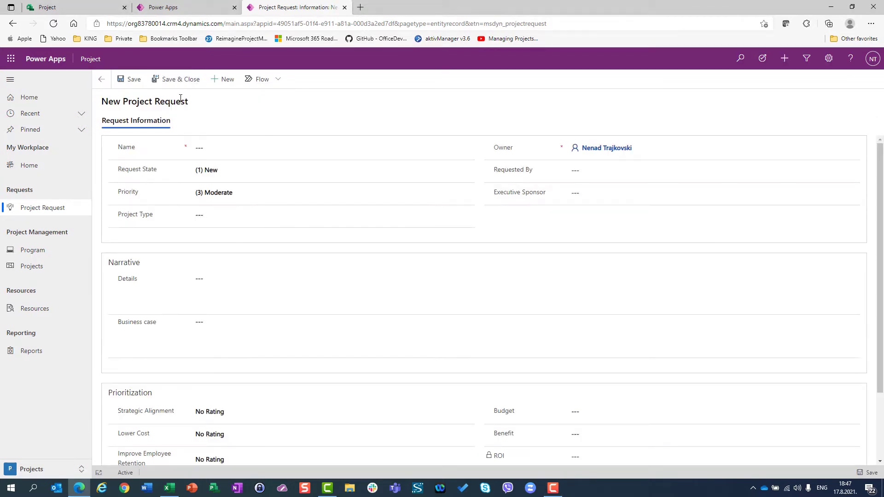
left_click(205, 148)
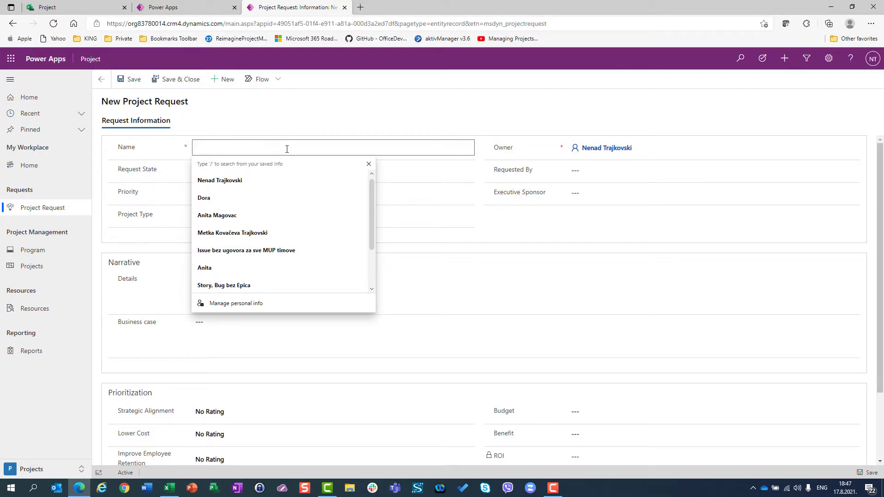
type("Implem")
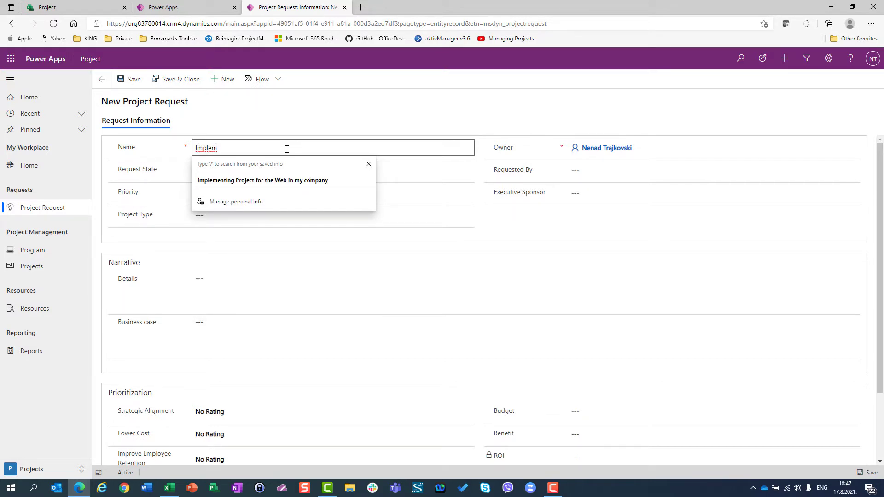
type("ent the new ERP")
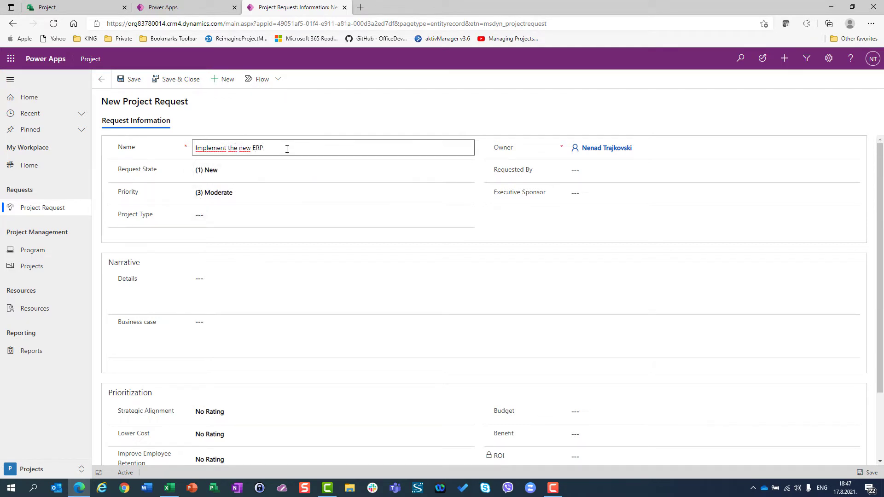
type(" system In my company")
- Review the request state options, and set the priority to (1) Critical and the project type to Application Development
left_click(232, 171)
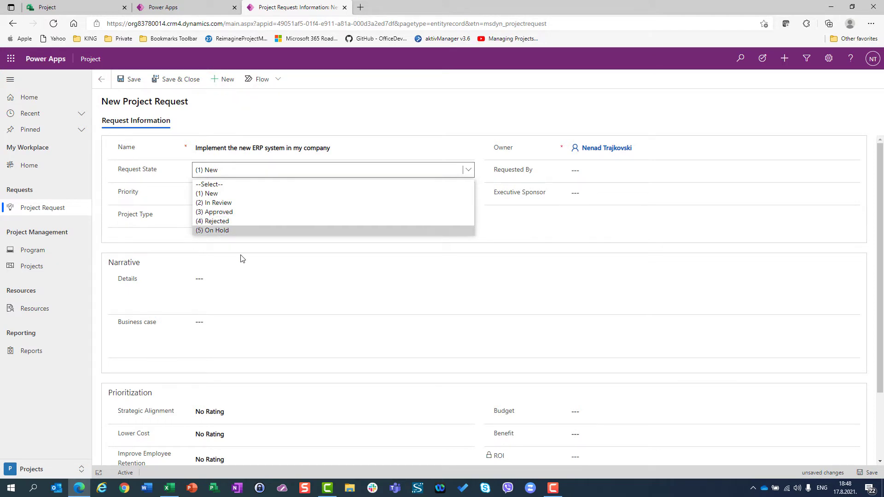
left_click(173, 199)
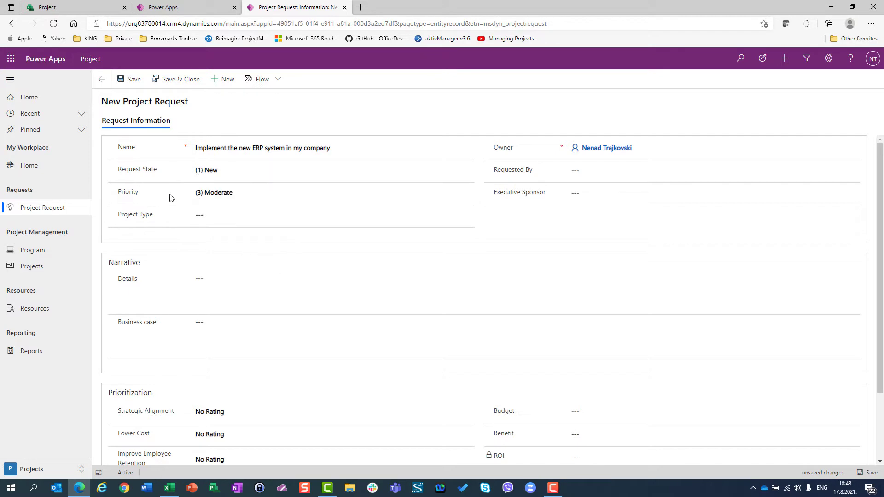
left_click(236, 192)
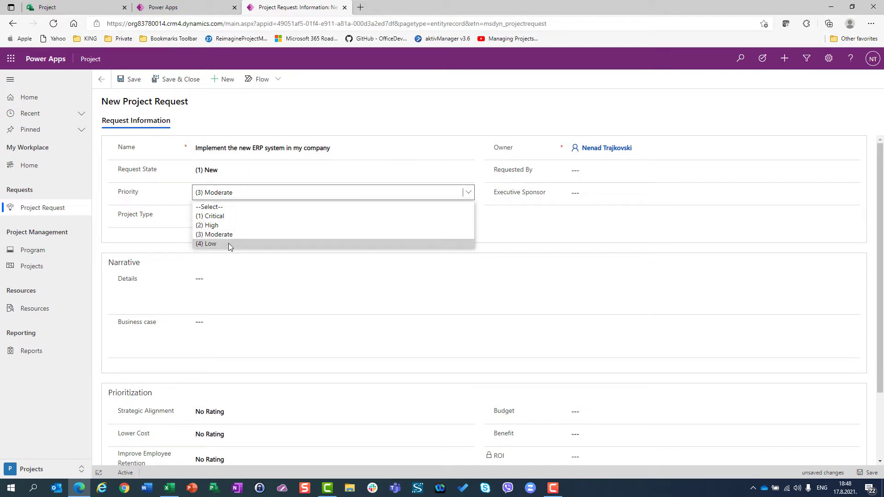
left_click(231, 217)
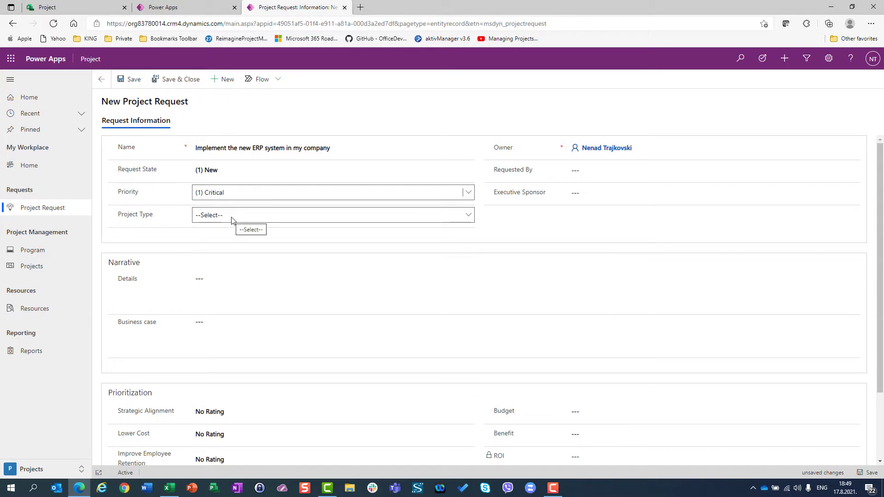
left_click(231, 220)
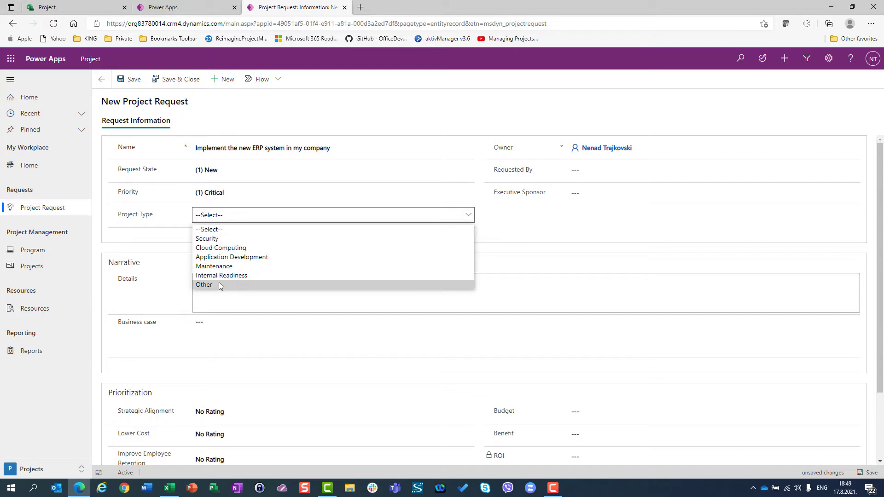
left_click(223, 258)
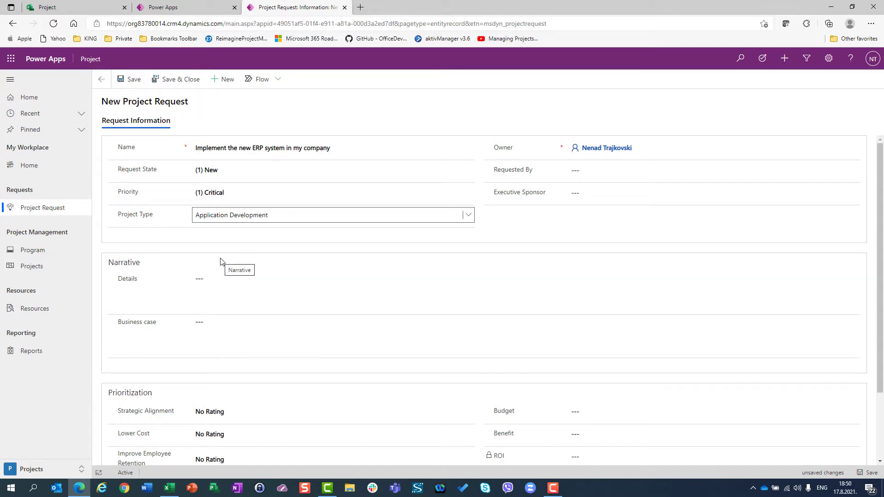
- Look up and assign the requesting user in Requested By and the sponsoring user in Executive Sponsor
left_click(605, 151)
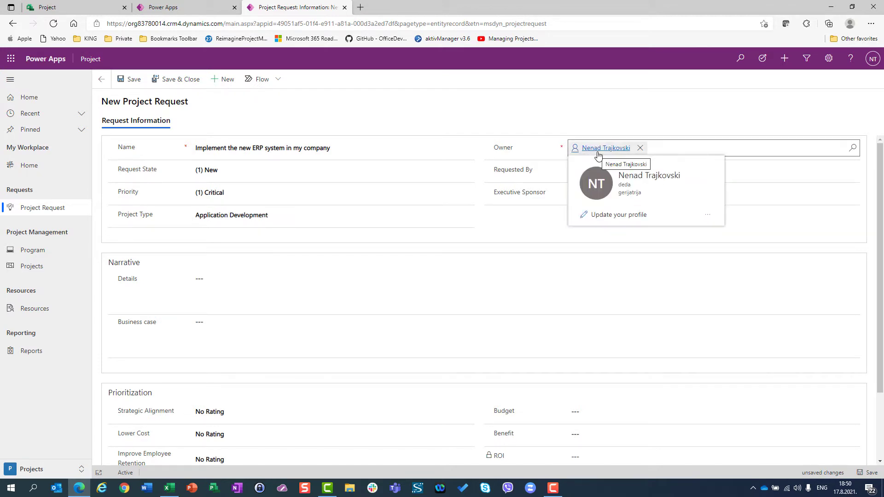
left_click(591, 170)
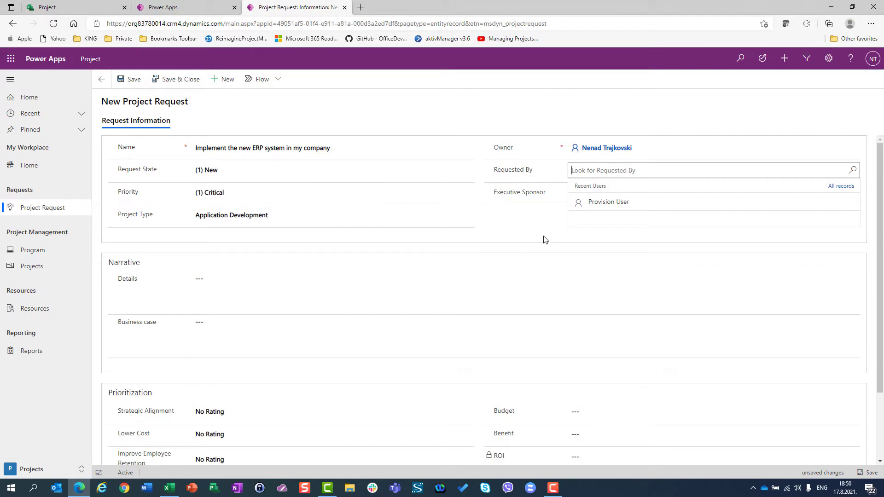
type("ellen")
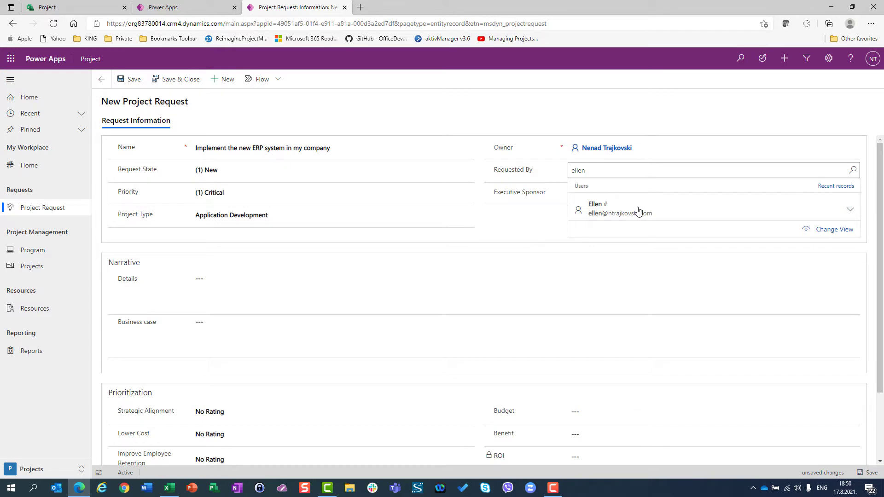
left_click(639, 211)
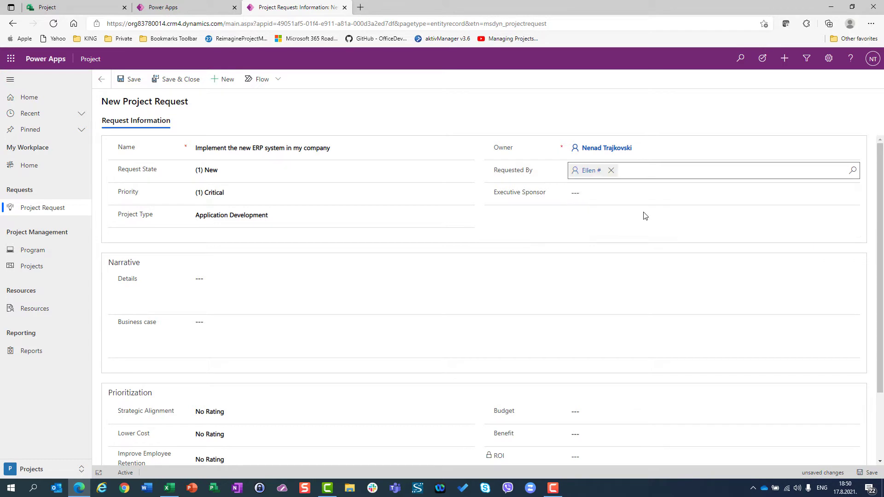
left_click(601, 193)
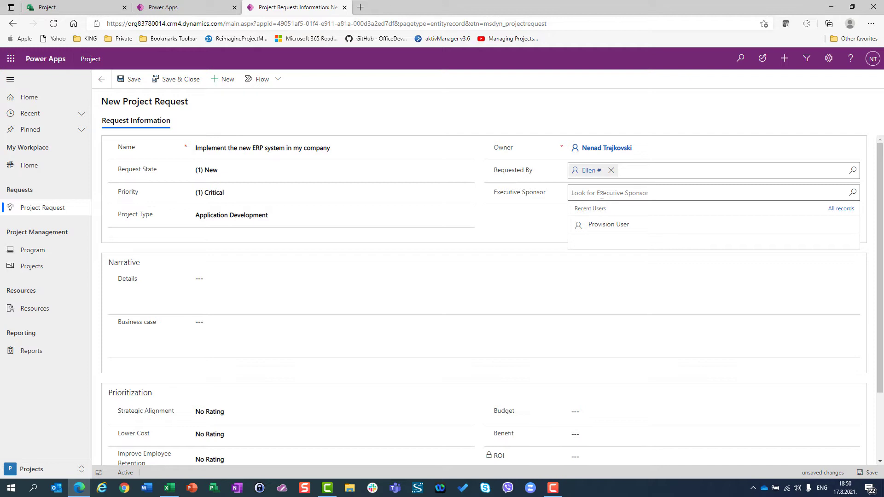
type("john")
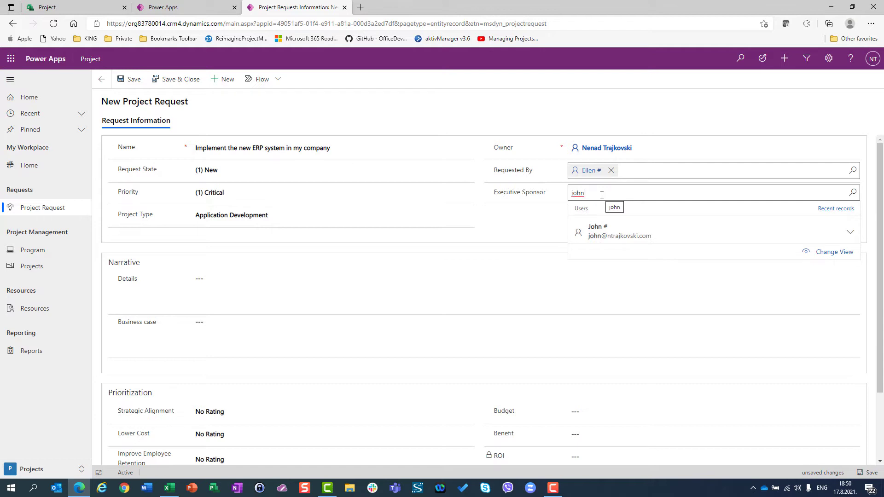
left_click(590, 235)
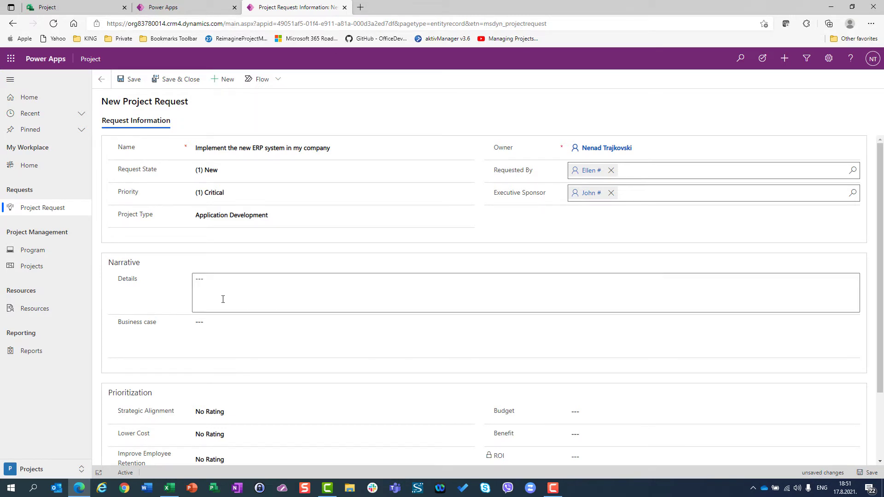
- Enter the Details "We need to implement the new ERP system ASAP becouse the company xyz is out of Business and we do not have any further support"
left_click(219, 282)
type("We need to implement the  new ERP system ")
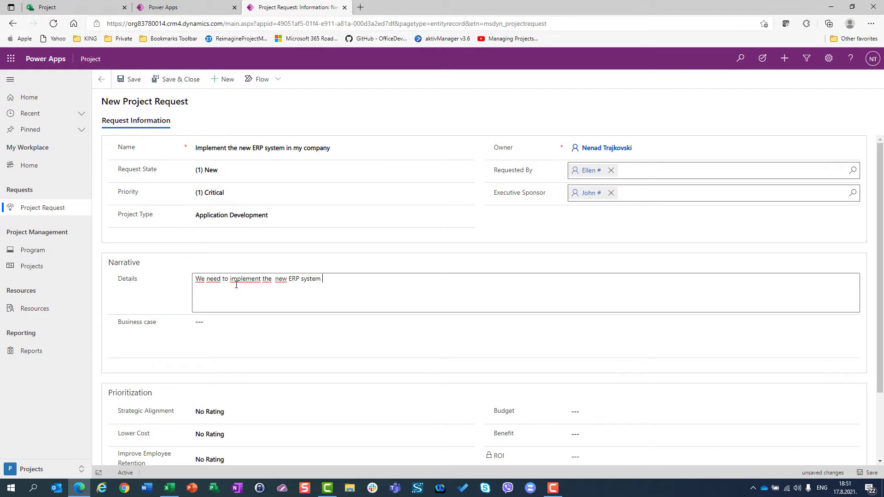
type("ASAP becouse the company xyz ")
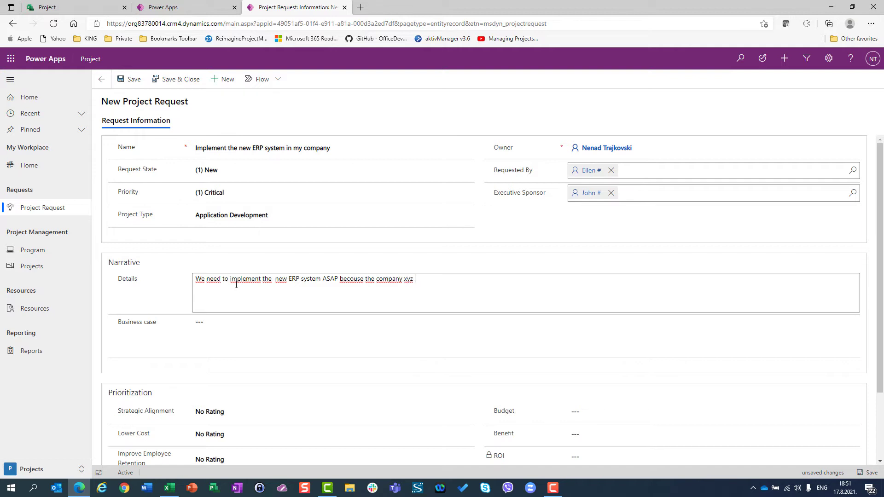
type("is out of Business and we do not have an")
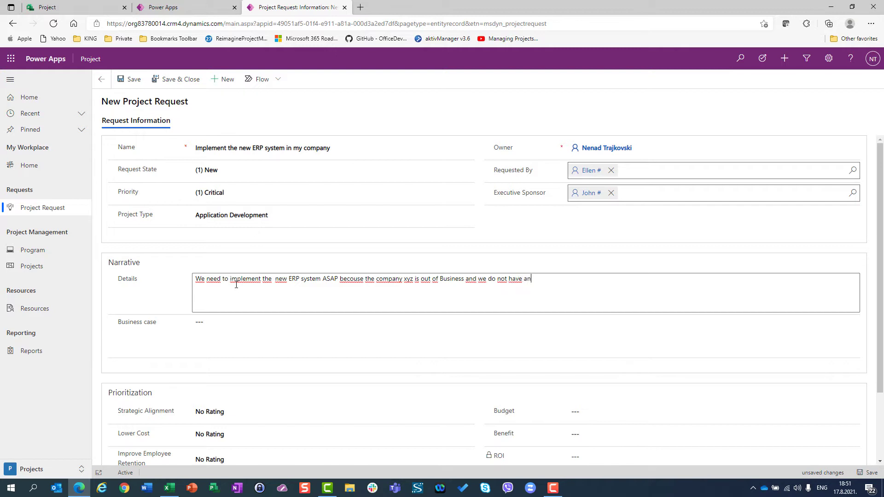
type("y further support")
- Fill in the request's Business case with the placeholder text "Bla Bla Bla"
left_click(267, 341)
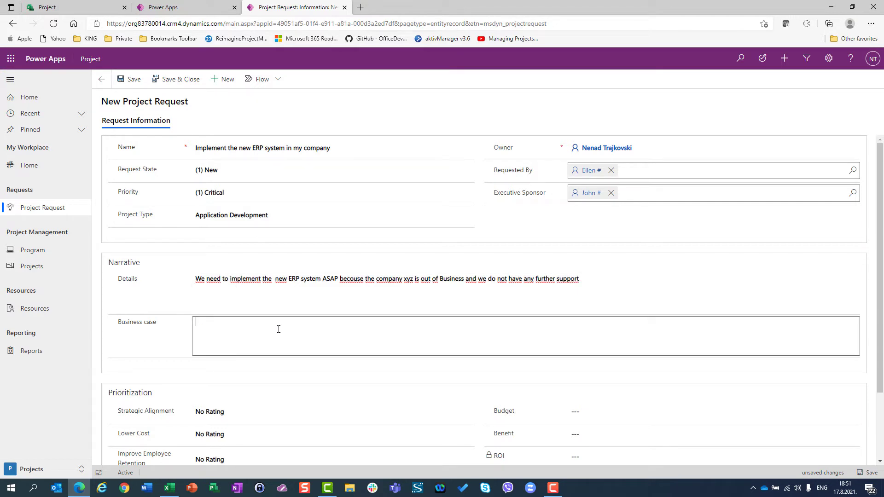
type("Ble")
type("Bla B")
type("la")
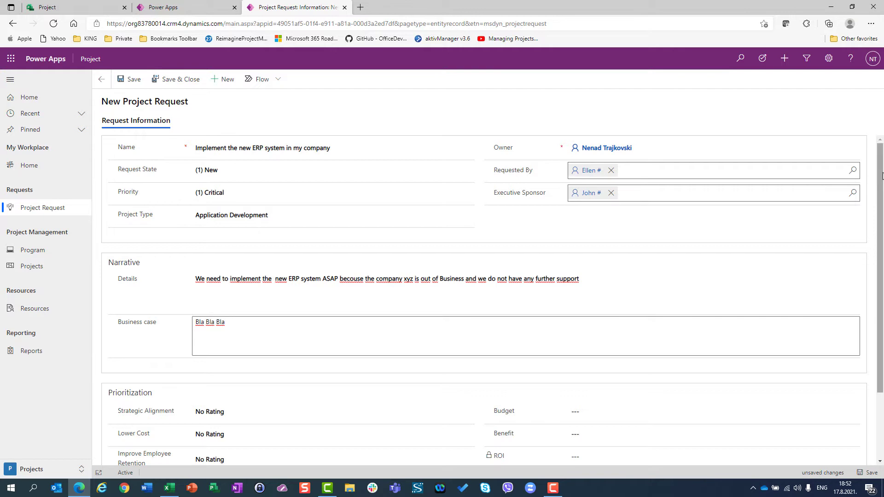
- In the Prioritization section, rate Strategic Alignment as Extreme and Lower Cost as None
left_click_drag(881, 175, 879, 287)
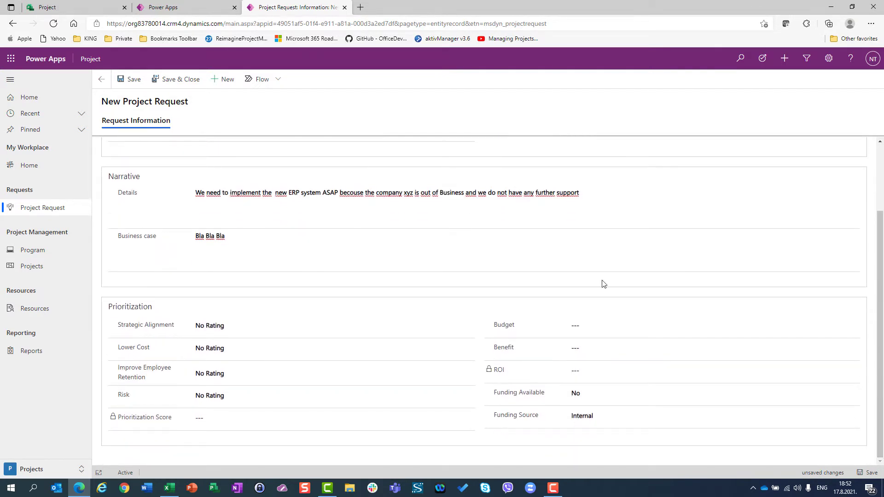
left_click(275, 328)
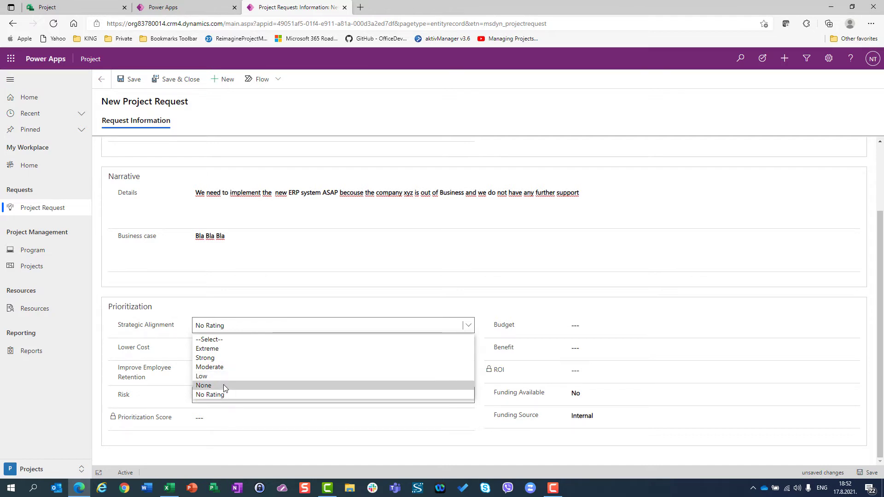
left_click(244, 295)
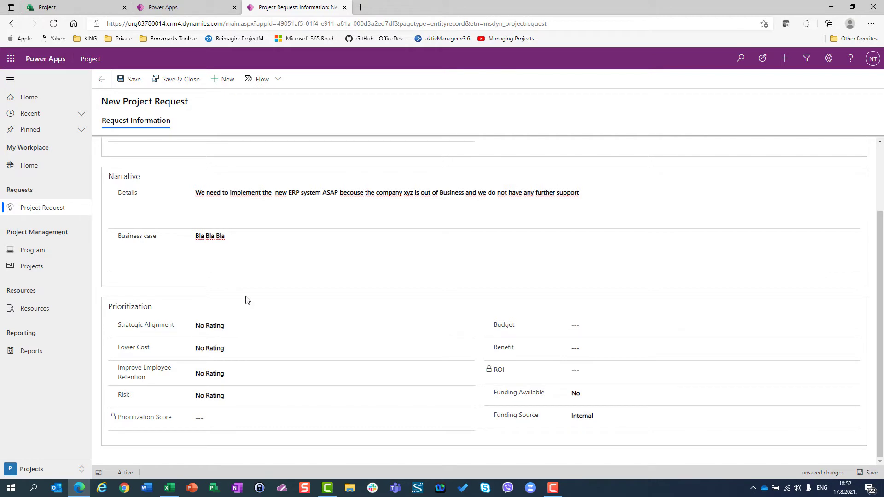
left_click(226, 328)
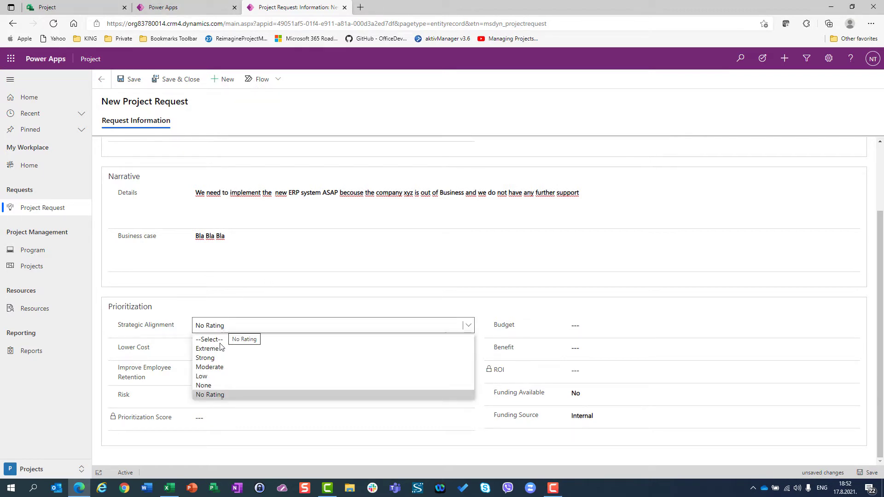
left_click(222, 349)
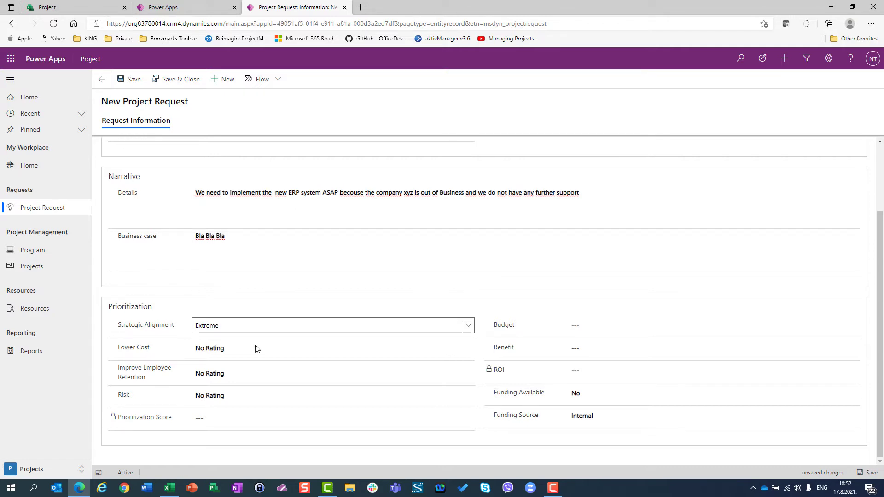
left_click(245, 352)
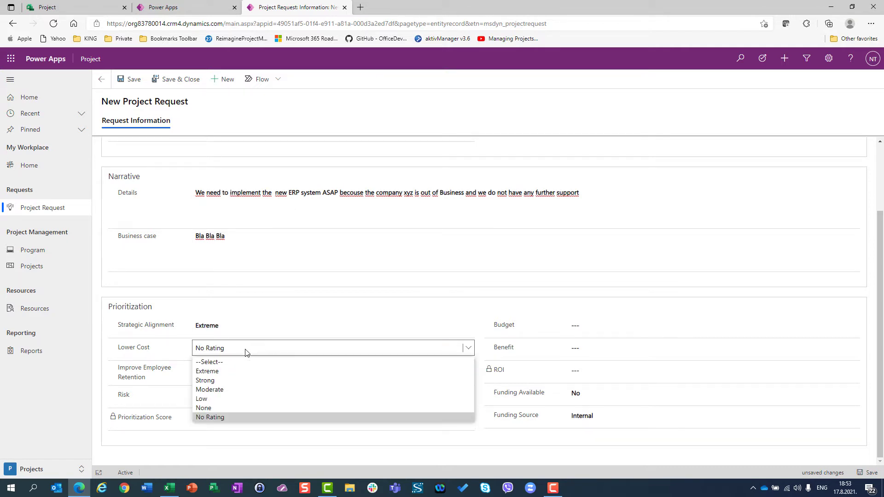
left_click(234, 407)
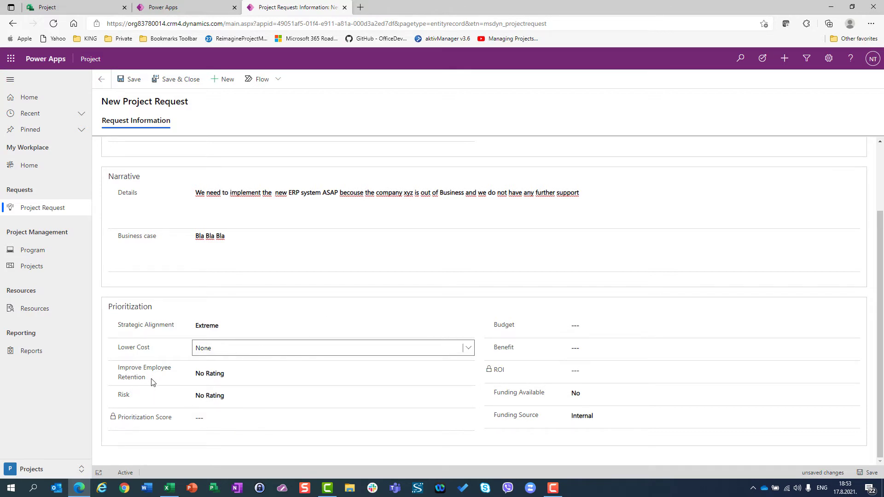
- Rate Improve Employee Retention as Extreme and Risk as Moderate in the ERP project request
left_click(252, 372)
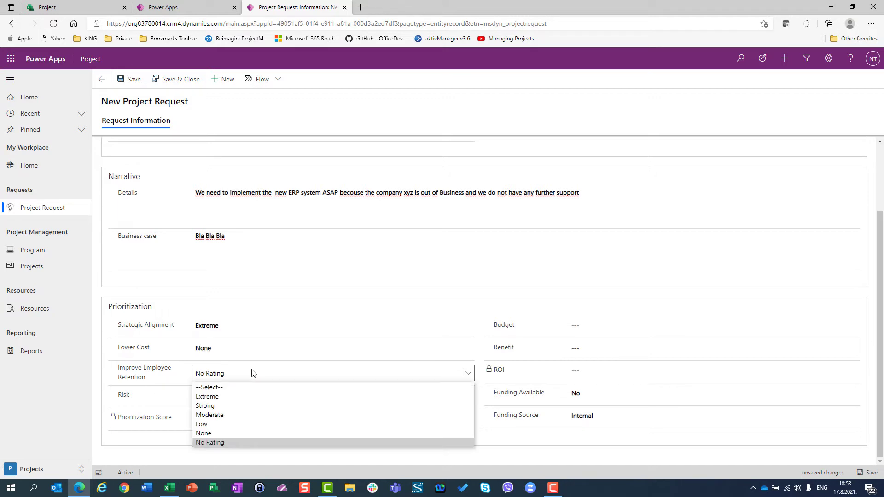
left_click(233, 397)
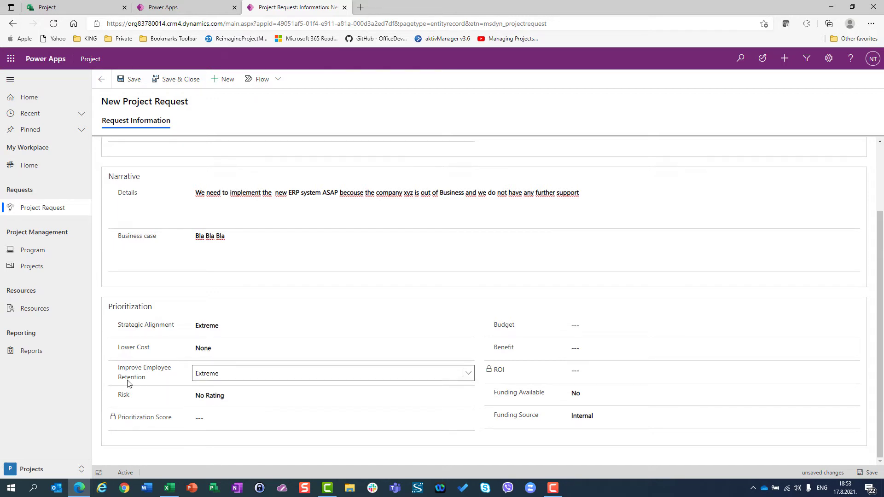
left_click(214, 396)
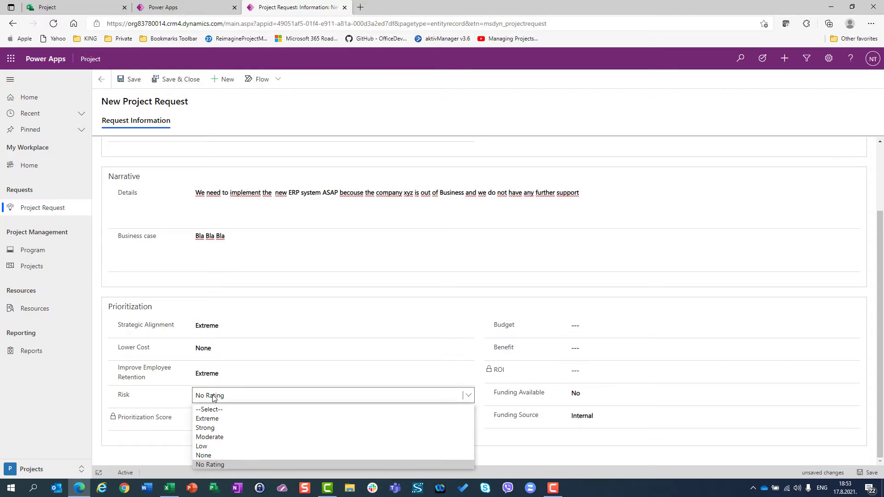
left_click(210, 438)
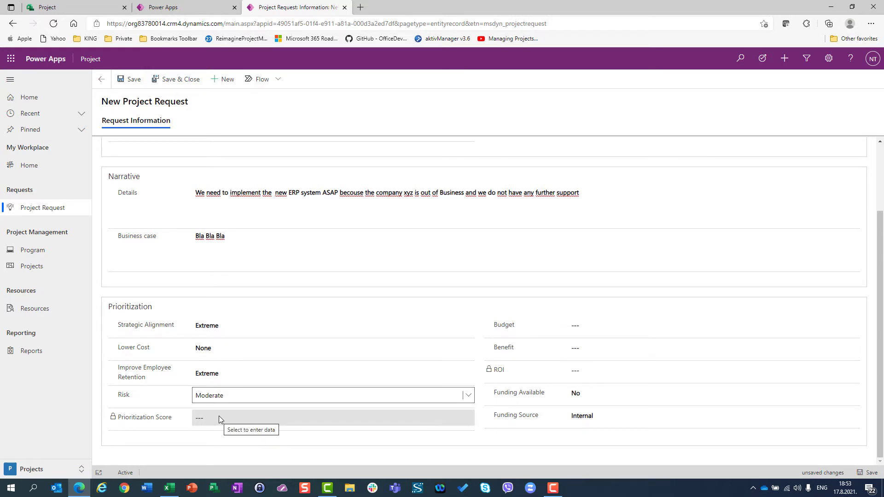
- Set the request's Budget to 2000000 and its Benefit to 5000000
left_click(622, 328)
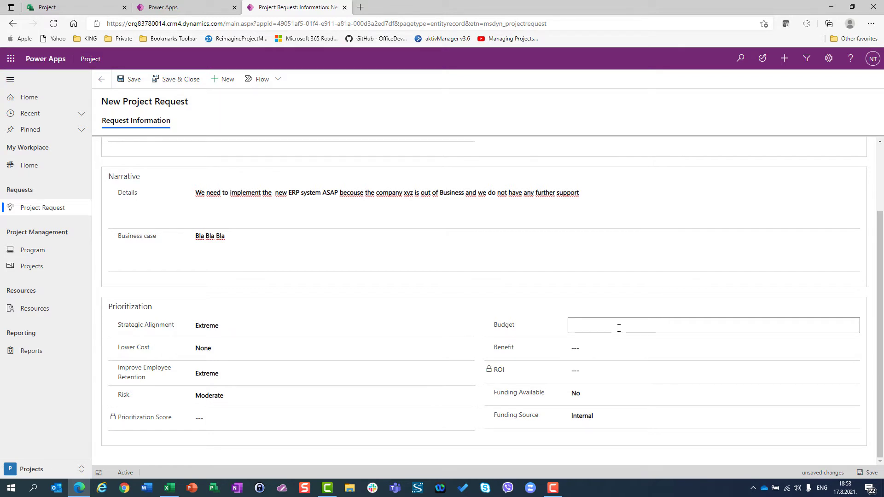
type("2000000")
key("Tab")
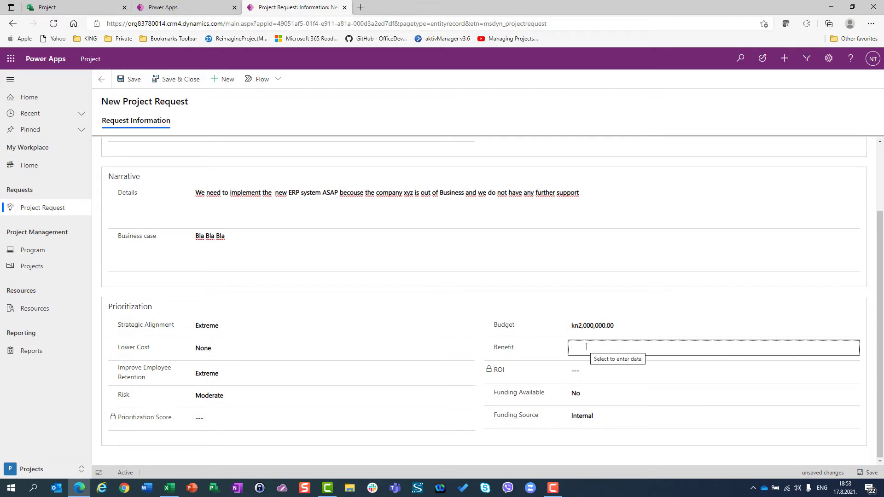
type("500")
key("BackSpace")
type("00000")
key("Tab")
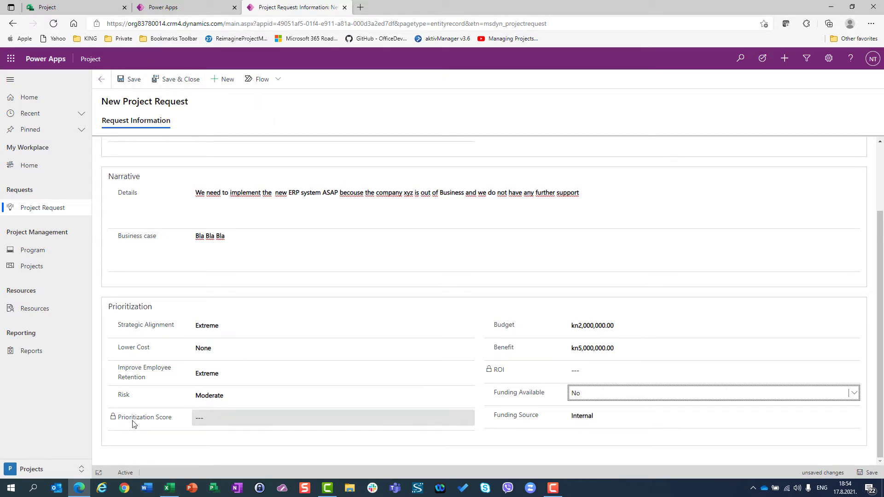
- Set Funding Available to Yes with Internal as the Funding Source, and save the ERP project request
left_click(588, 396)
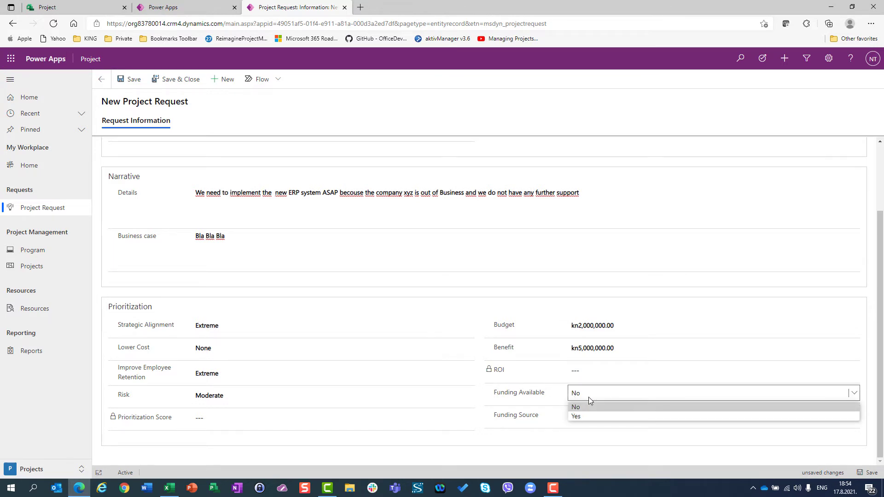
left_click(584, 418)
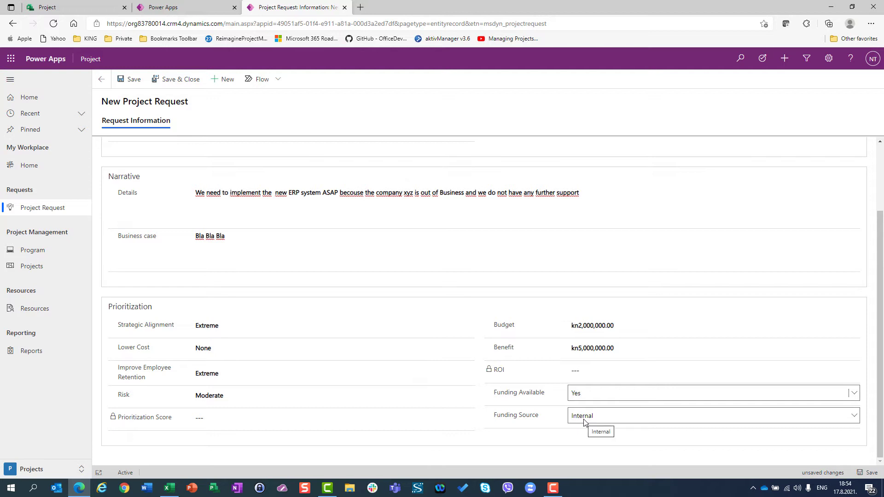
left_click(584, 417)
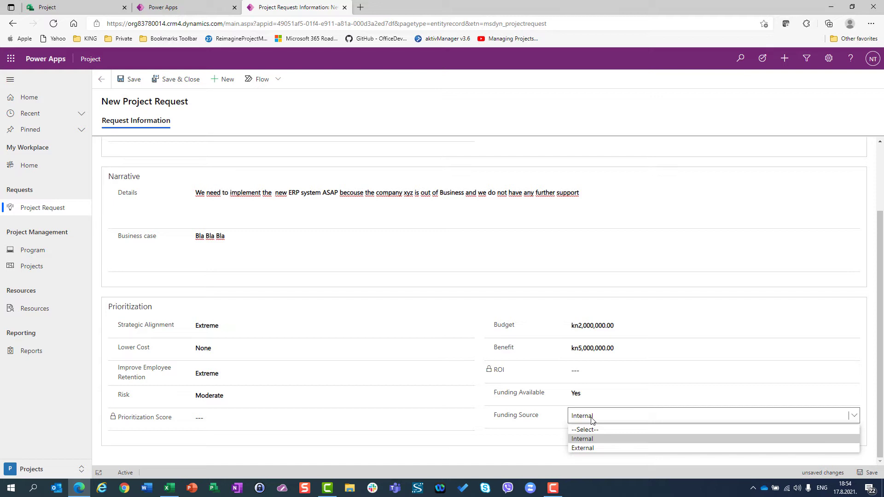
left_click(583, 439)
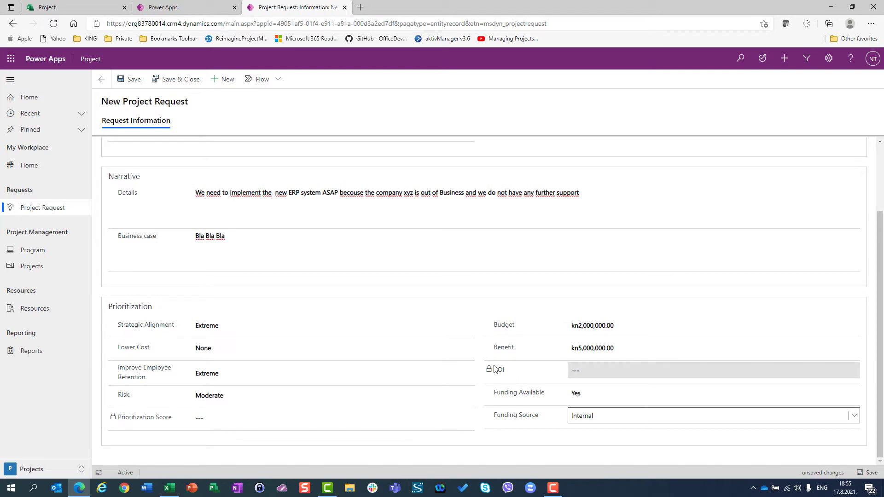
left_click(129, 82)
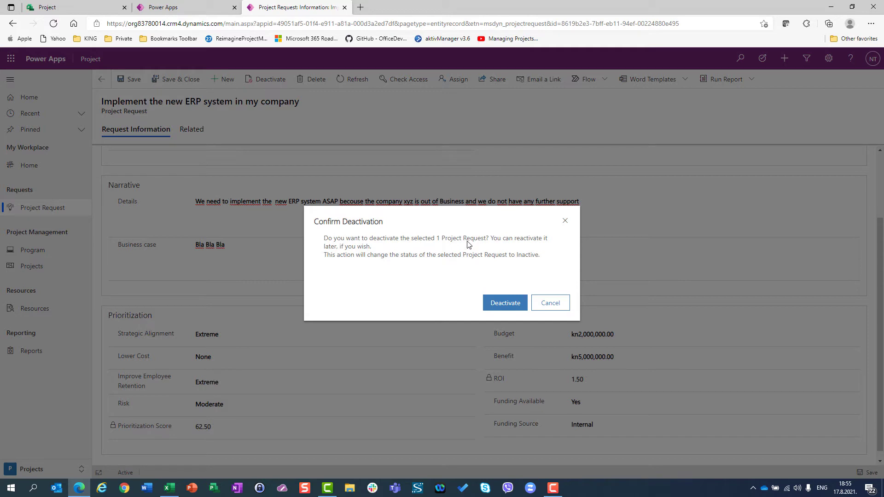
left_click(550, 302)
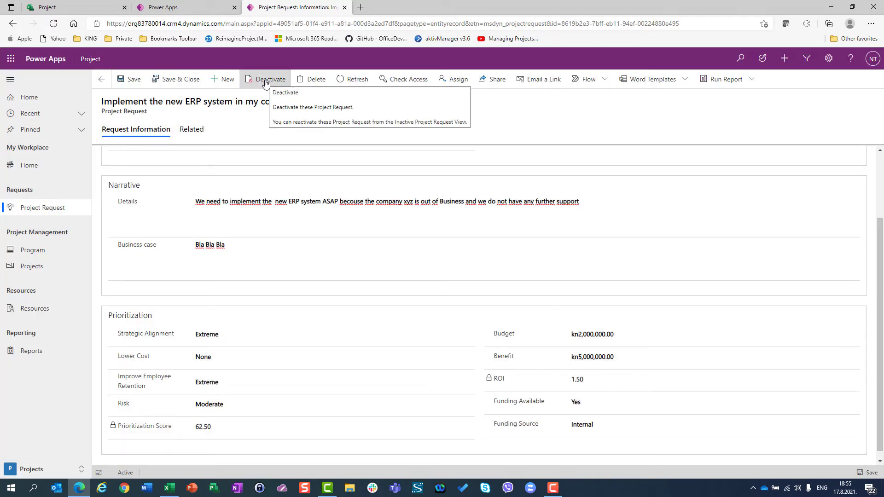
- Start another project request and name it "The new Office Project"
left_click(222, 82)
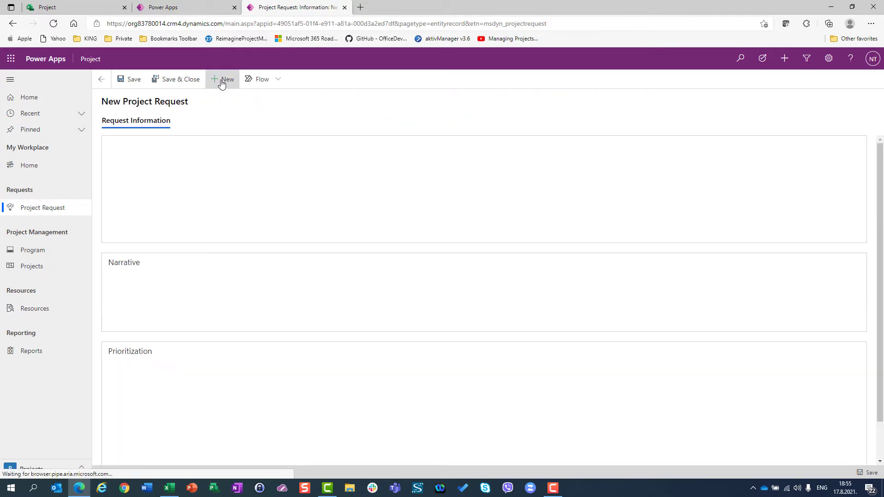
left_click(204, 147)
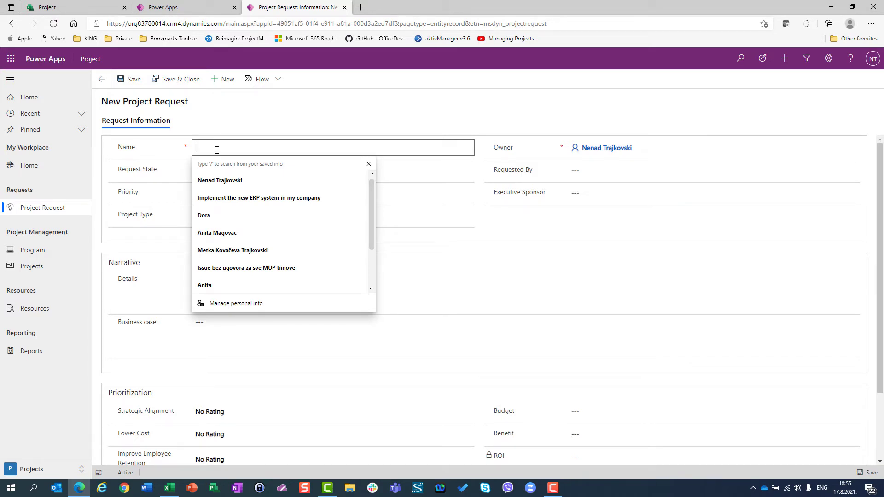
type("The new")
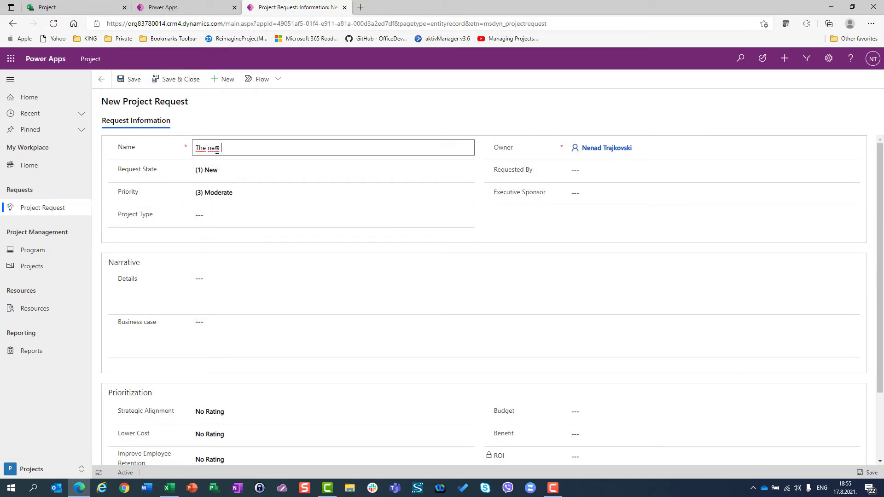
type(" Office Project")
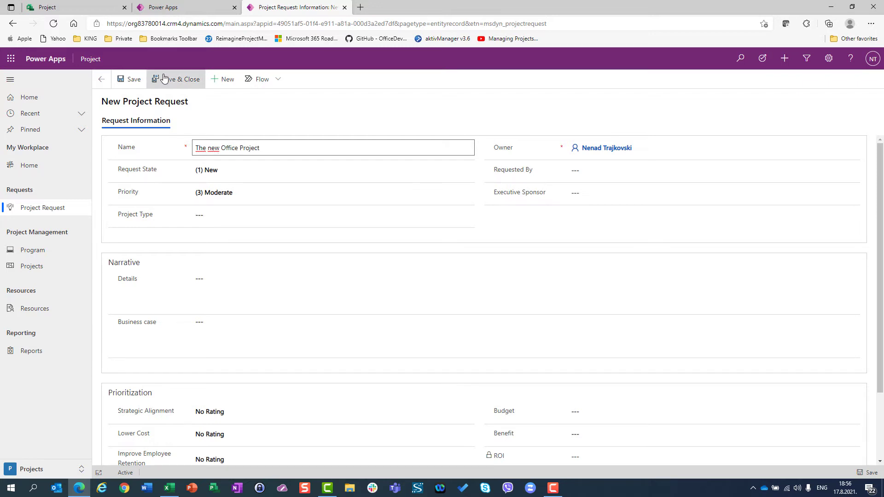
- Set the office request's Priority to (3) Moderate and its Project Type to Other
left_click(210, 195)
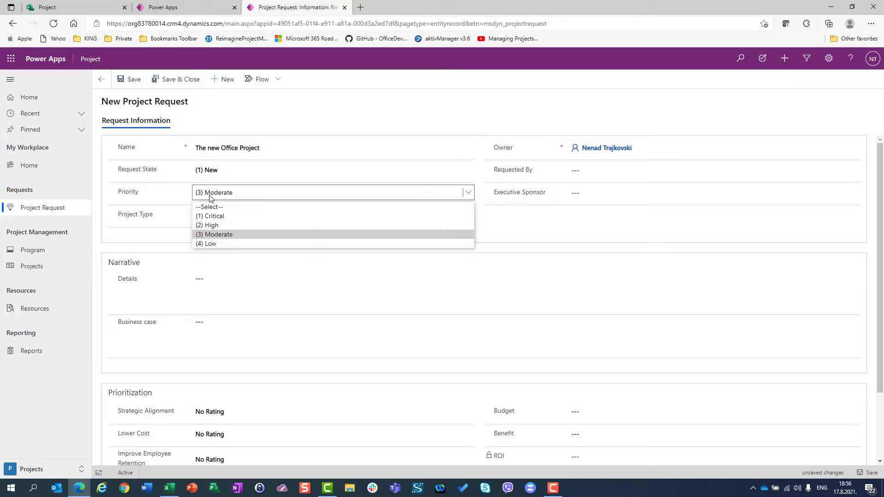
left_click(220, 235)
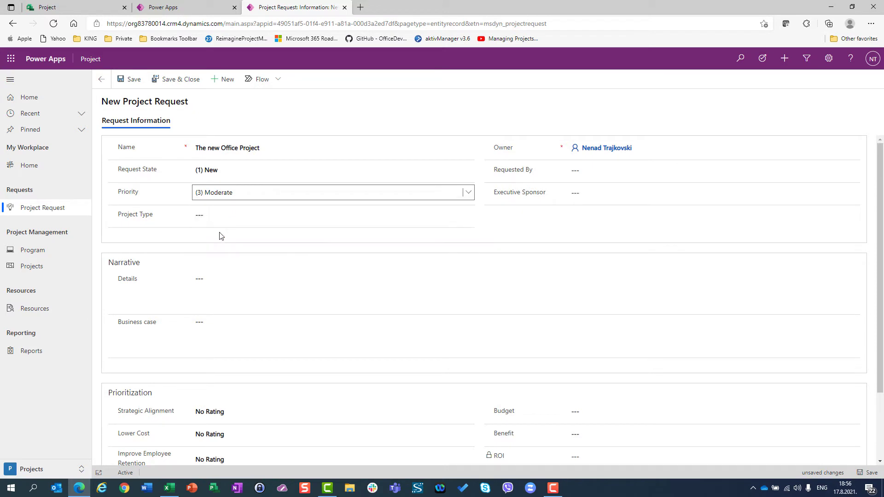
left_click(215, 218)
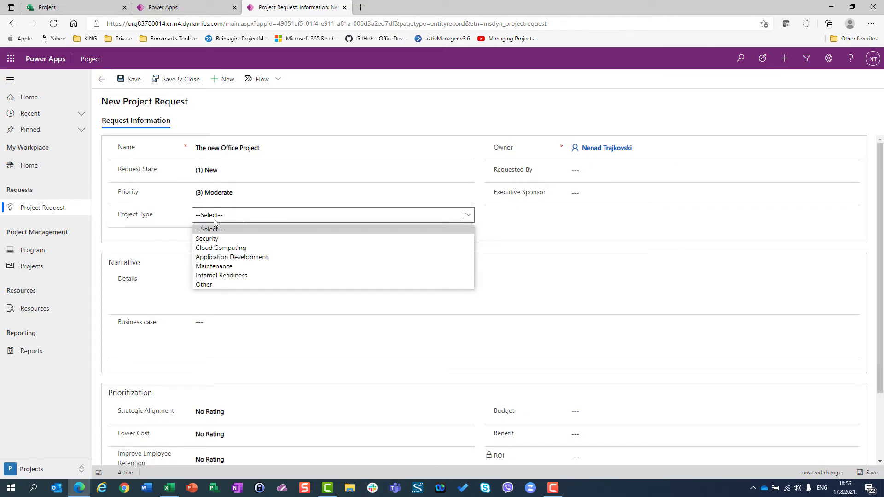
left_click(225, 286)
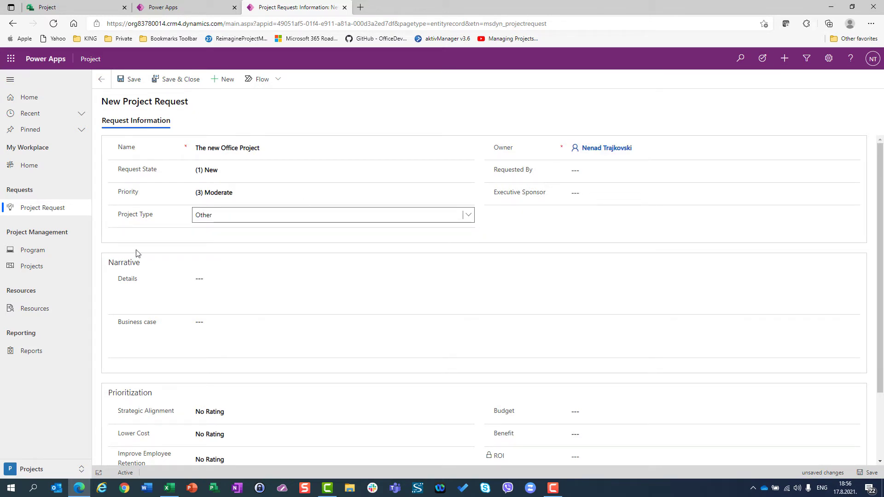
- In the office request's Prioritization section, rate Strategic Alignment as Extreme and Lower Cost as Strong
left_click_drag(879, 183, 880, 257)
left_click(233, 329)
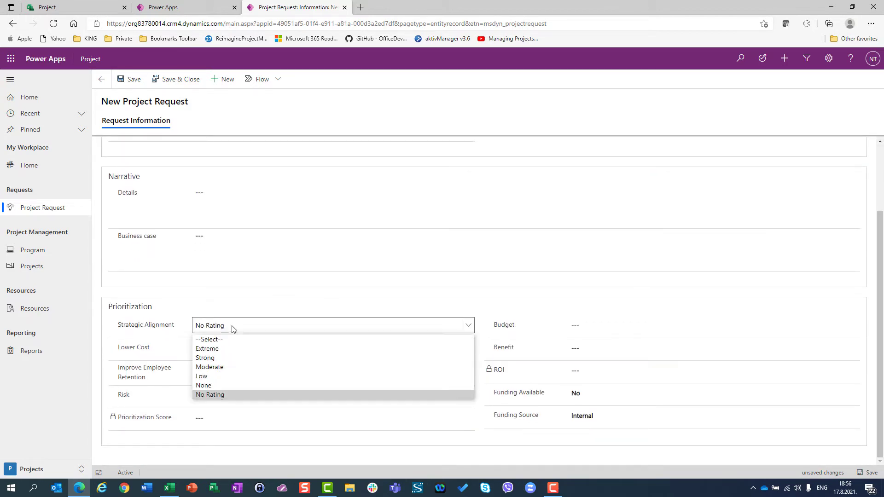
left_click(218, 349)
left_click(215, 348)
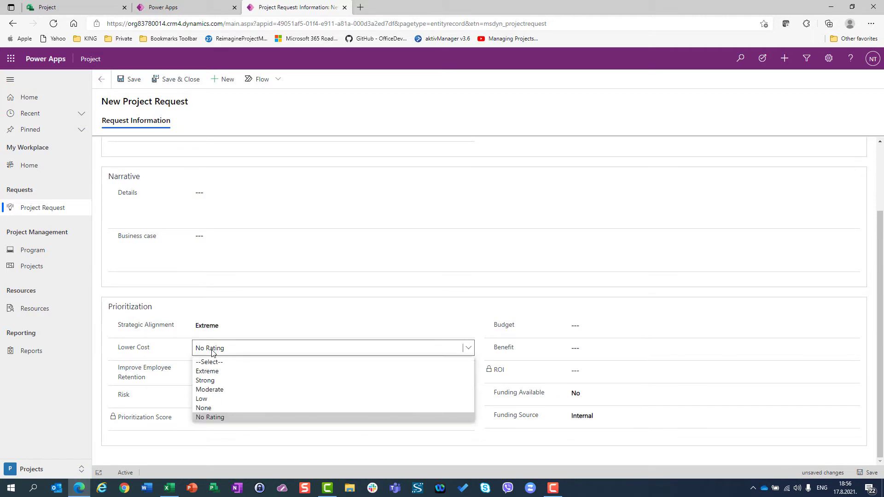
left_click(208, 381)
- Rate Improve Employee Retention as Low and Risk as Moderate, and save the office project request
left_click(209, 375)
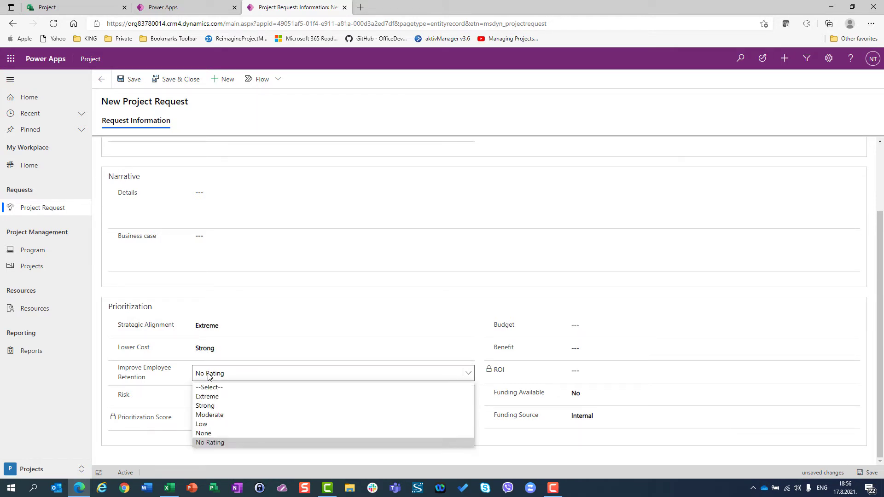
left_click(208, 375)
left_click(208, 375)
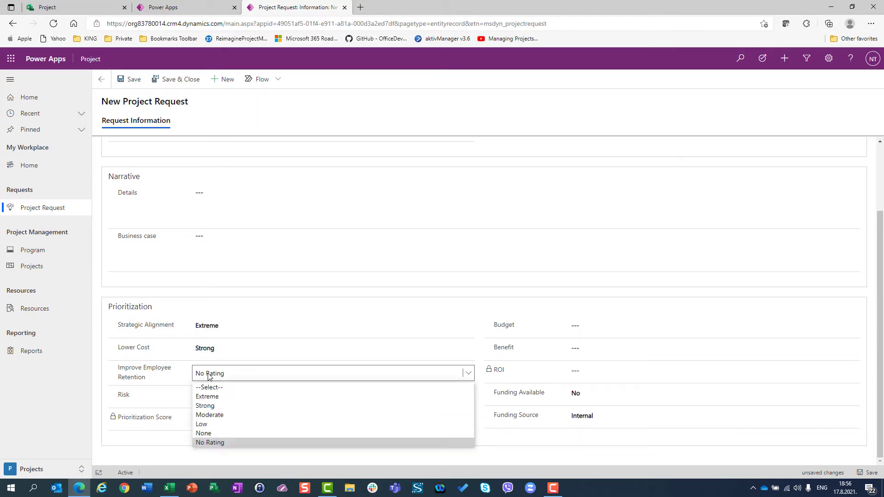
left_click(213, 424)
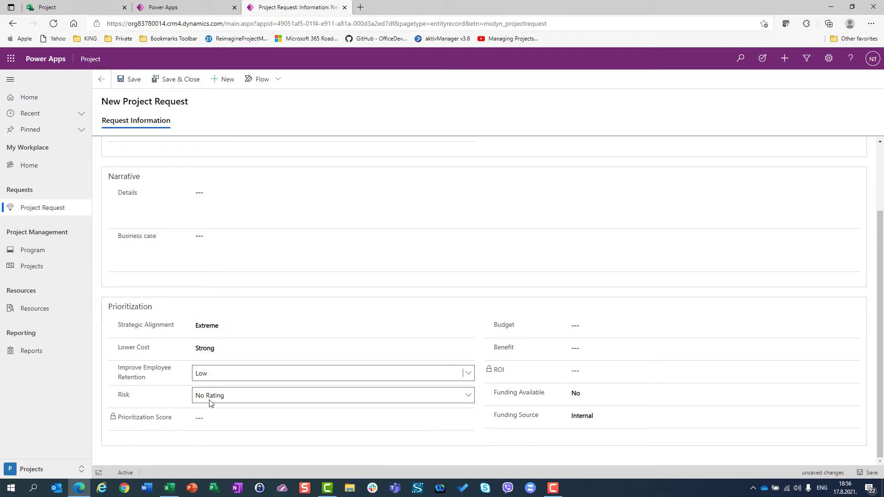
left_click(210, 399)
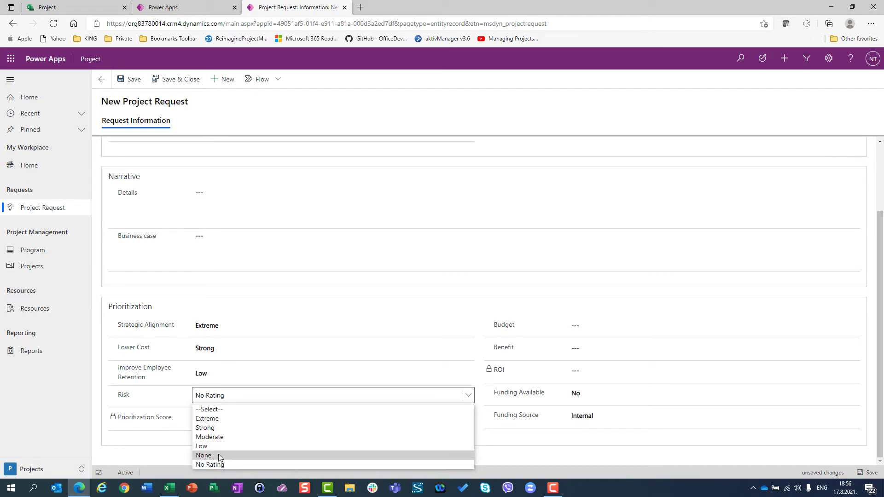
left_click(214, 438)
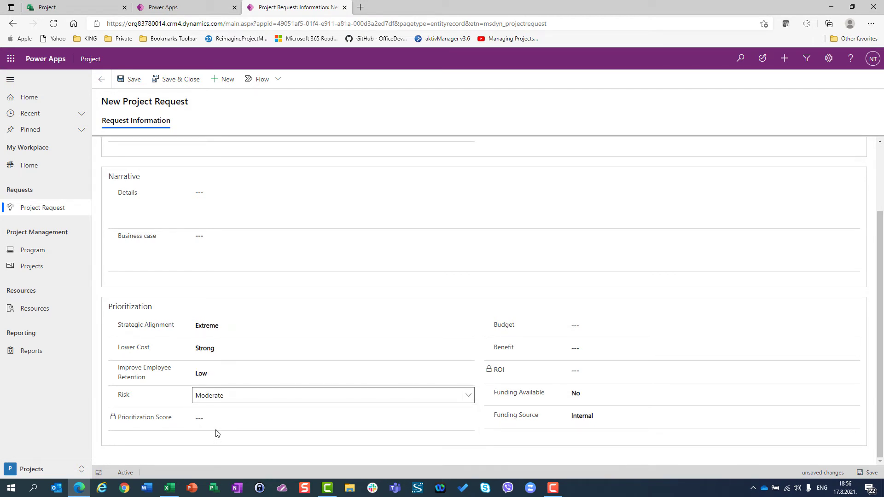
left_click(127, 79)
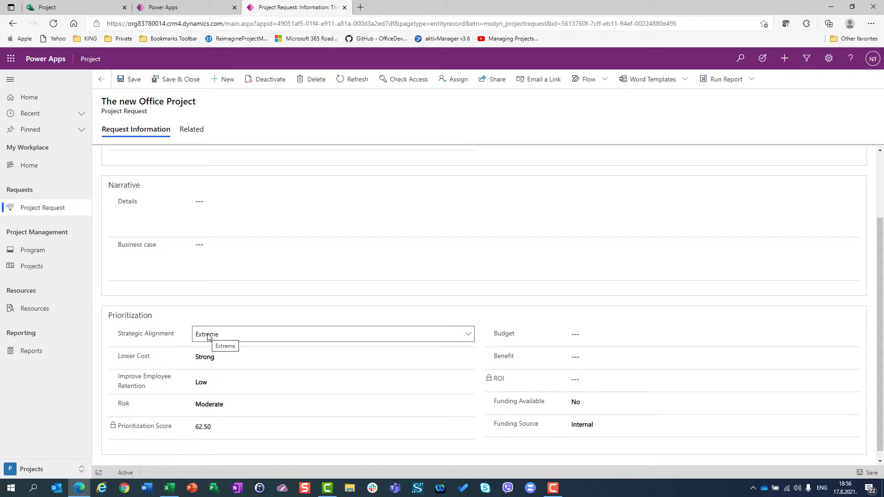
- Change the office request's Strategic Alignment to Strong and its Improve Employee Retention to Extreme
left_click(231, 335)
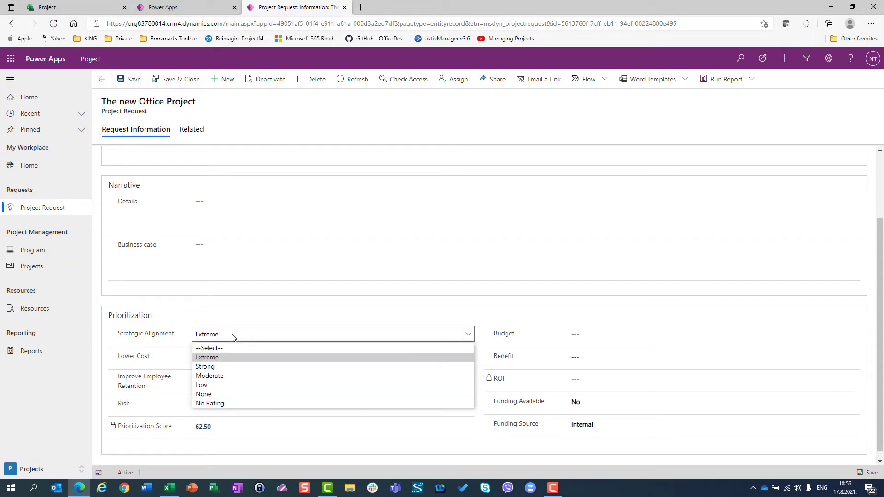
left_click(219, 366)
left_click(224, 385)
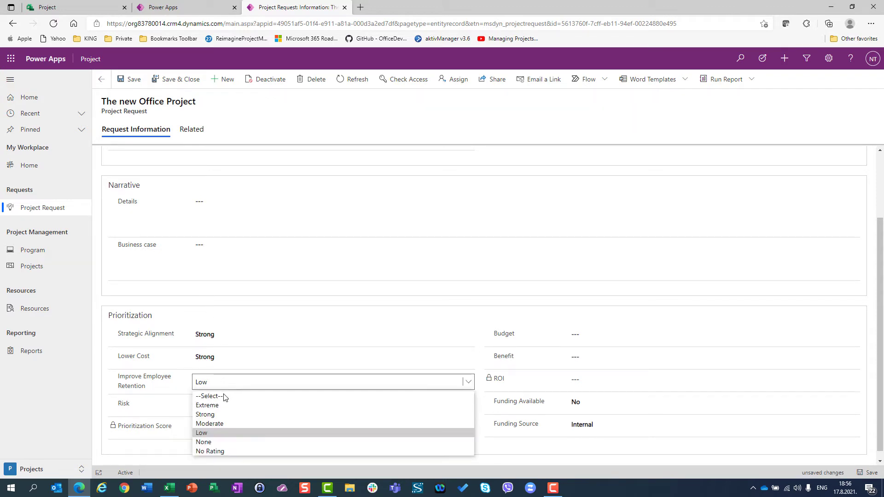
left_click(221, 405)
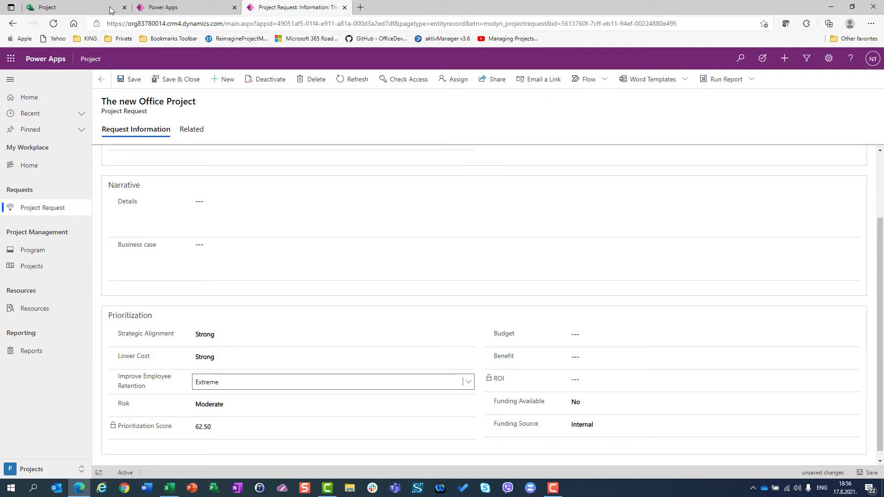
- Save the office request's changed ratings and close both open requests to return to the Active Project Request list
left_click(134, 80)
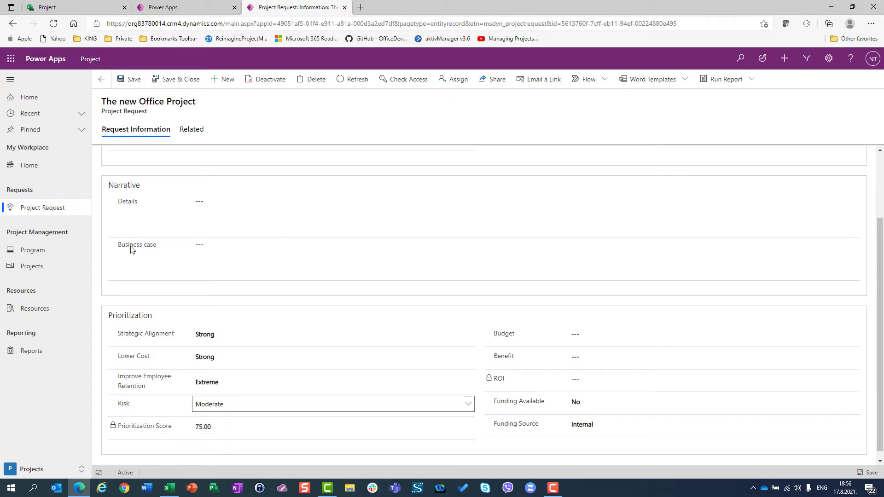
left_click(162, 80)
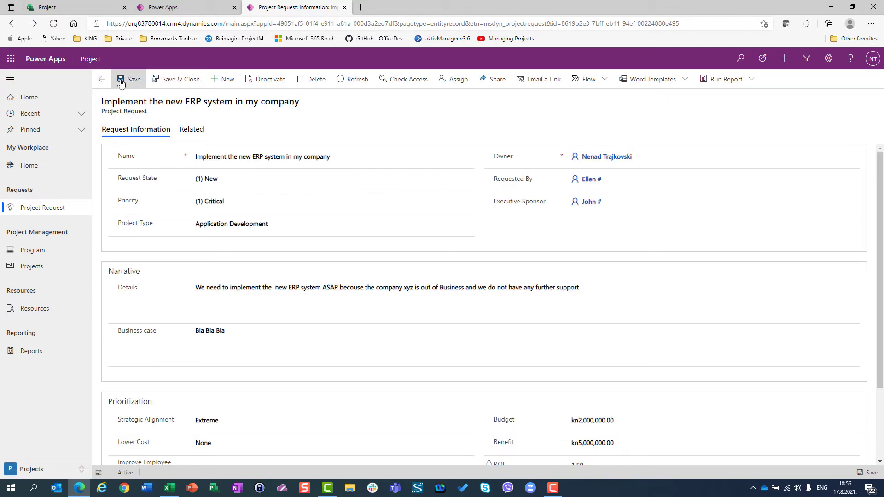
left_click(173, 82)
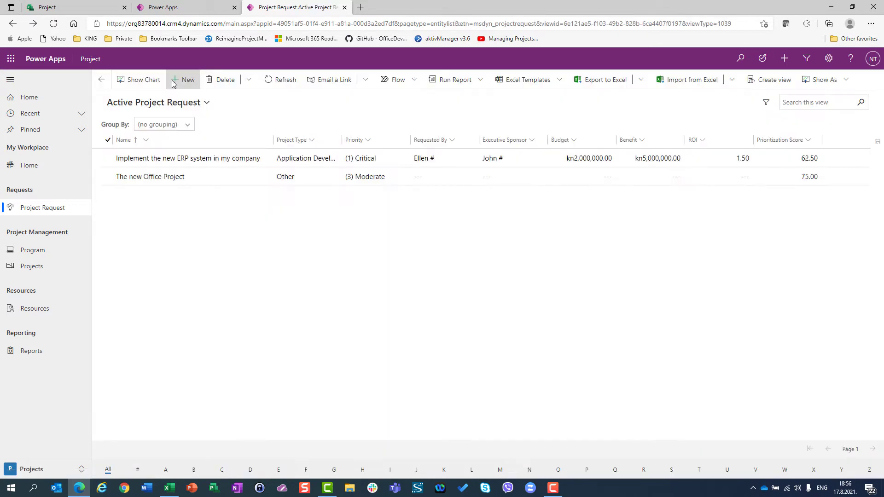
- Open the request "Implement the new ERP system in my company" and view its Prioritization section
left_click(153, 159)
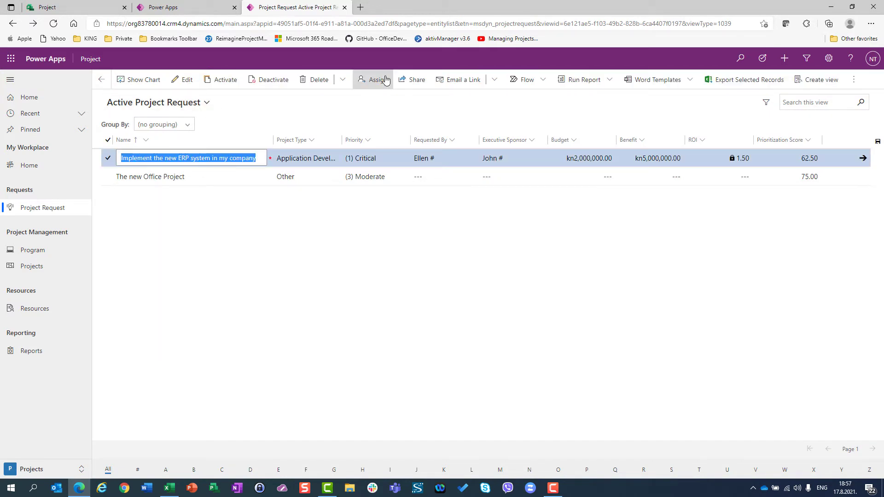
left_click(184, 79)
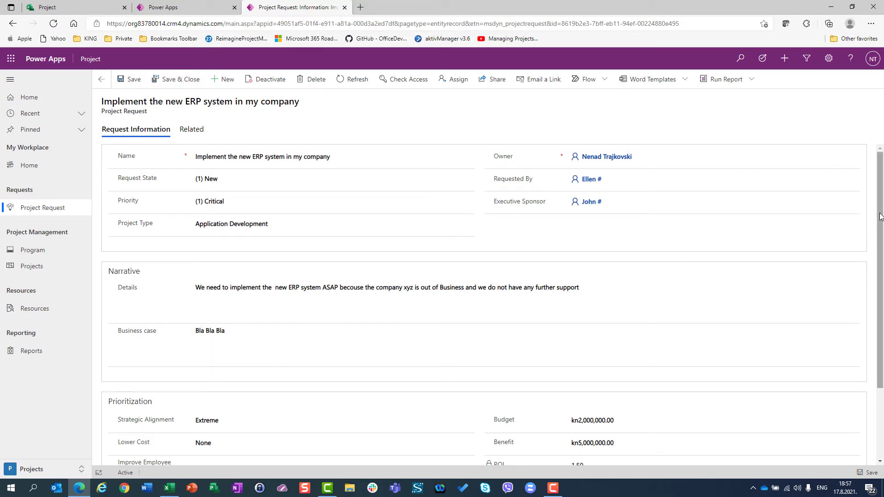
scroll(362, 460, "down", 3)
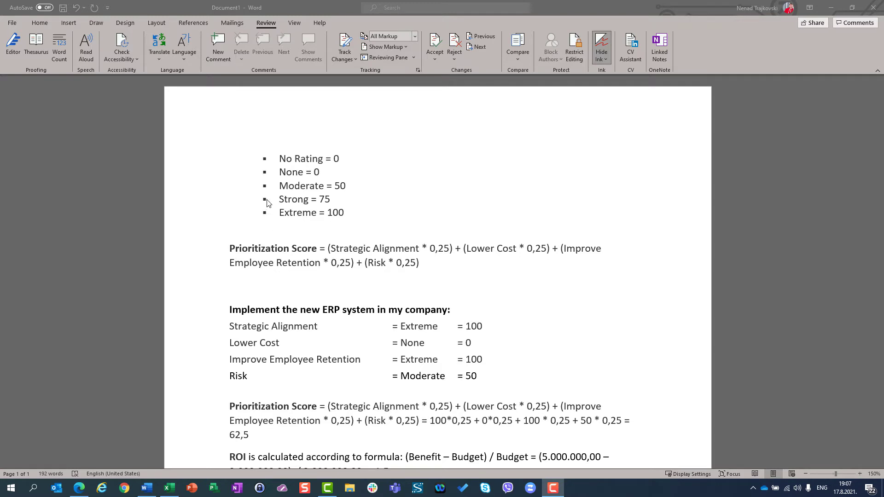
- Compare the ERP request's prioritization ratings with the numeric value of each rating level listed in the Word document
key("alt+Tab")
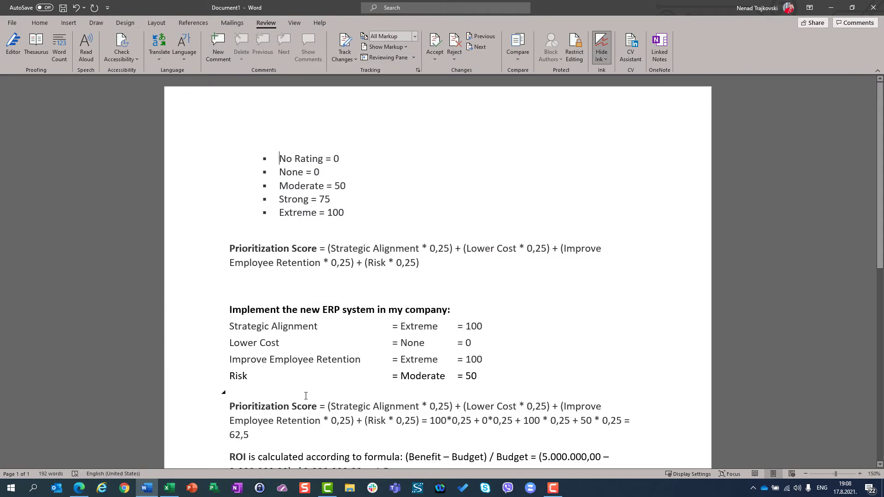
left_click(73, 491)
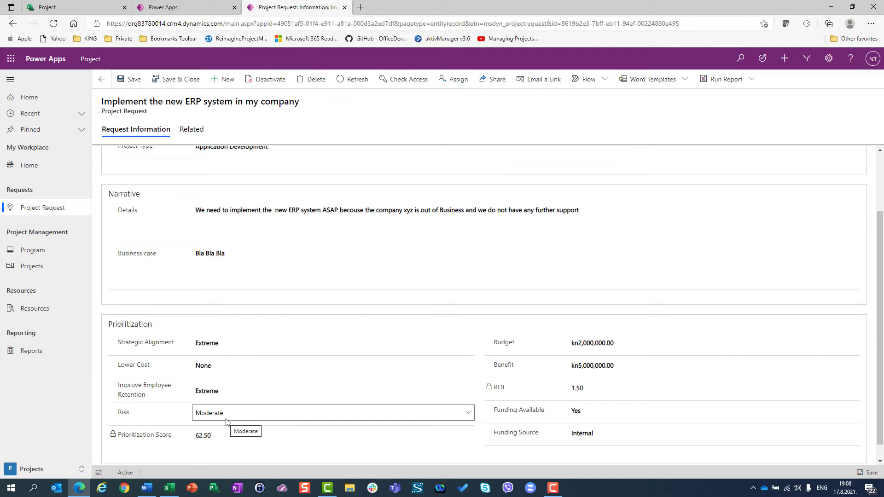
key("alt+Tab")
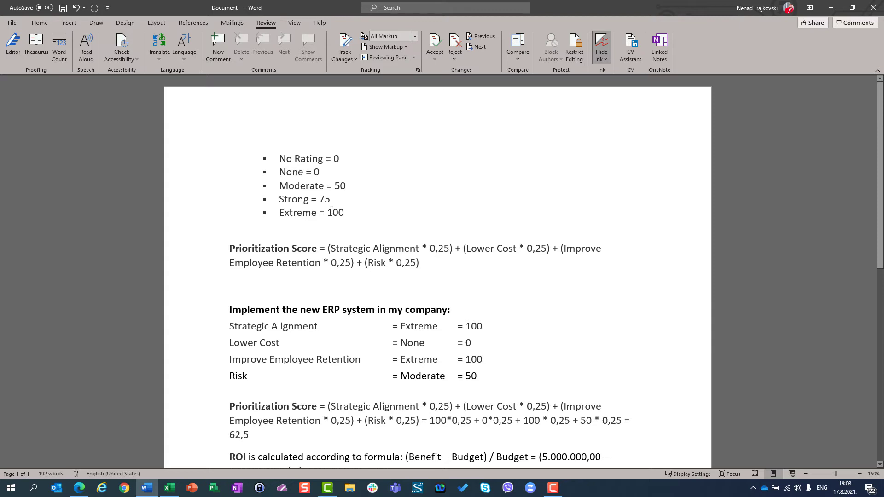
left_click(79, 489)
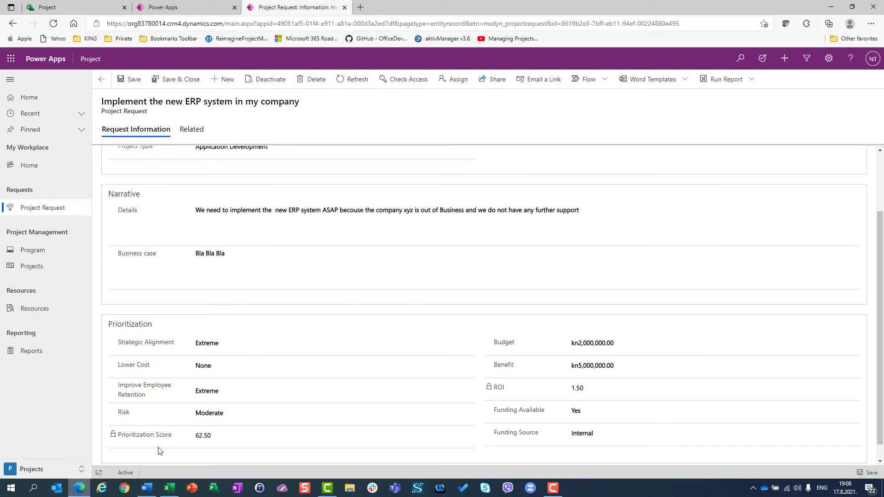
key("alt+Tab")
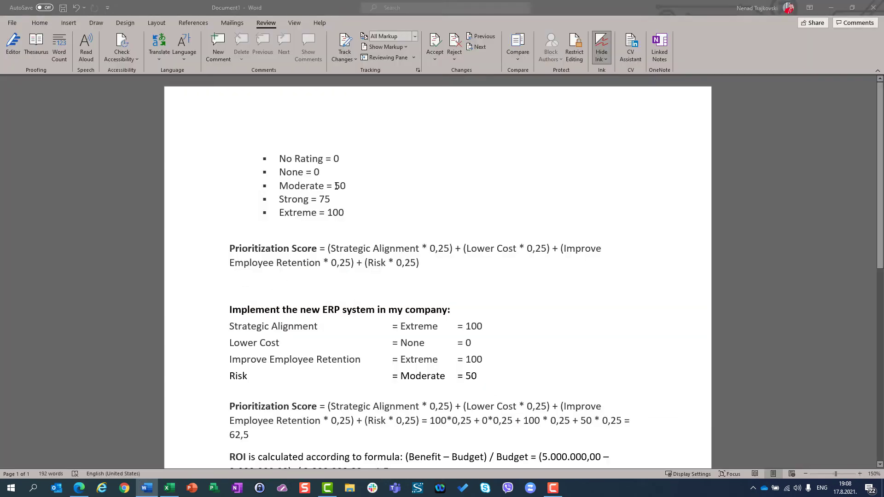
key("alt+Tab")
key("alt+Tab")
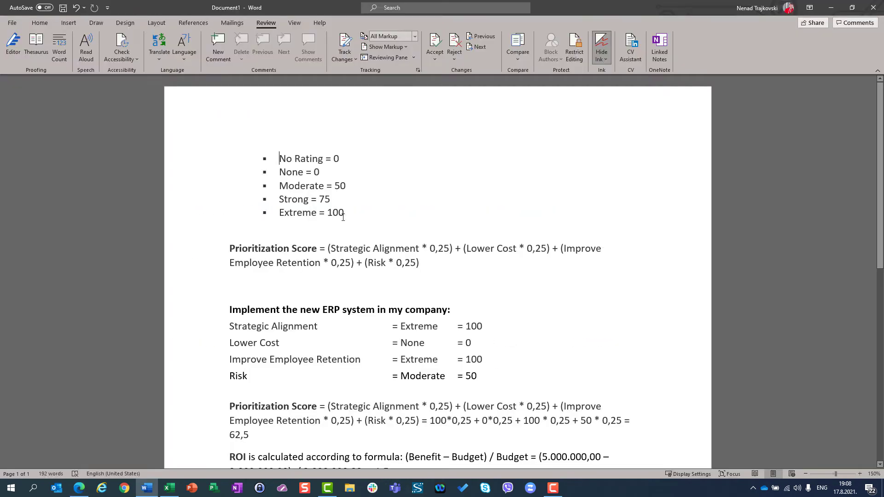
key("alt+Tab")
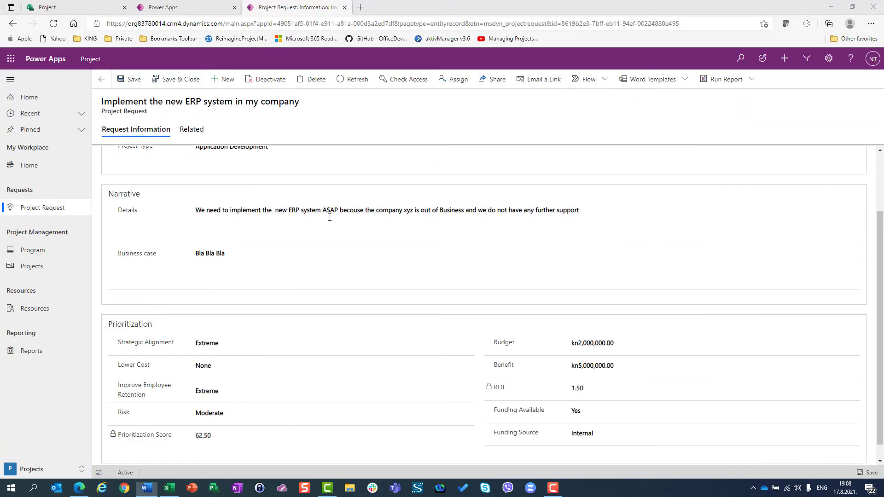
key("alt+Tab")
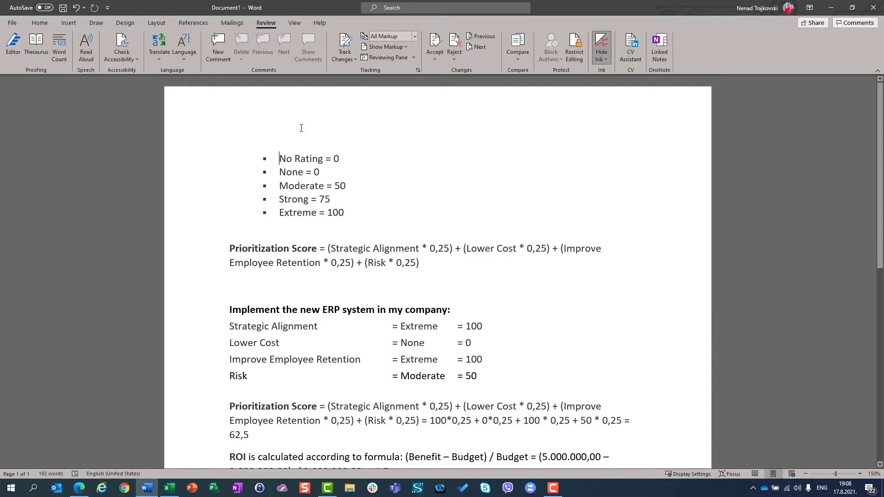
key("alt+Tab")
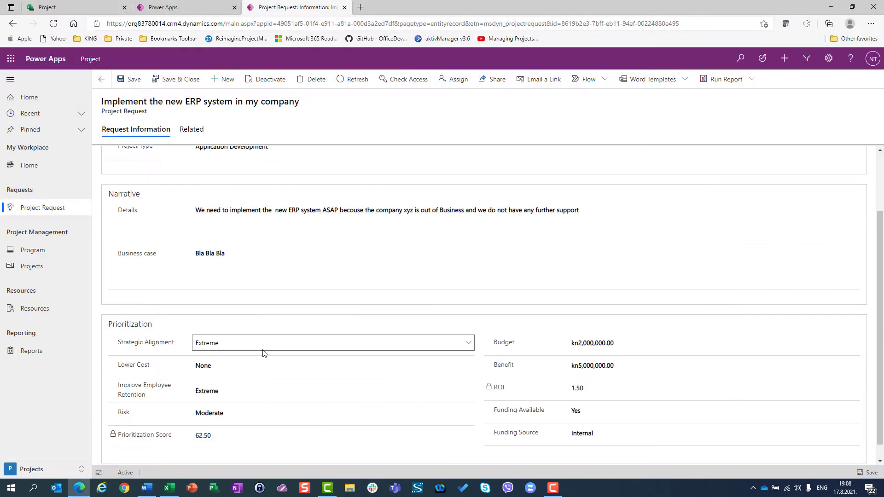
- Highlight the Prioritization Score formula and the ERP calculation's result in the Word document, and check them against the ERP request's score
key("alt+Tab")
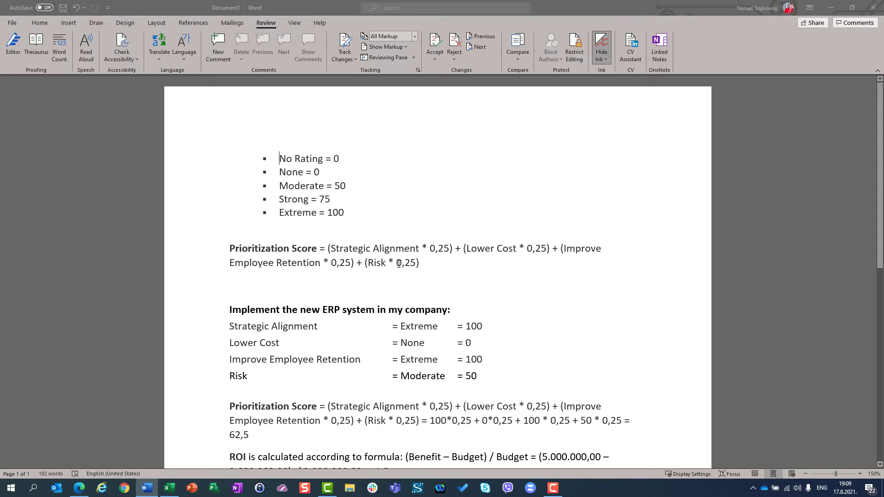
key("alt+Tab")
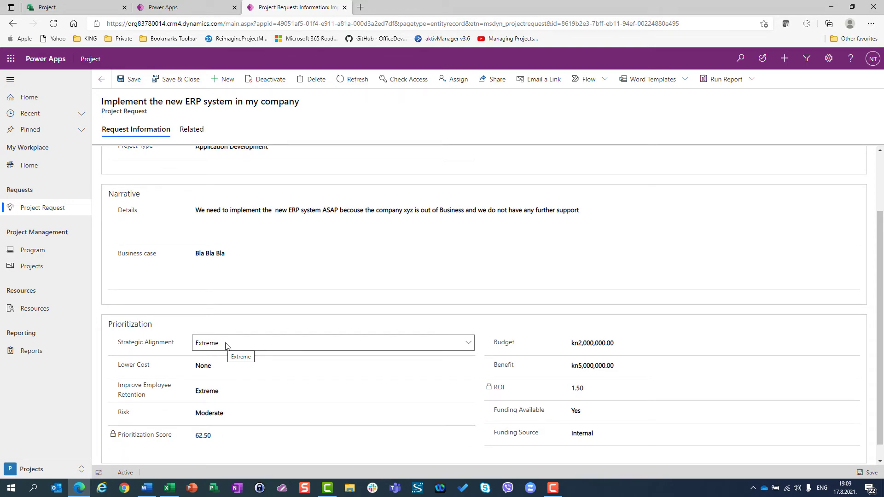
key("alt+Tab")
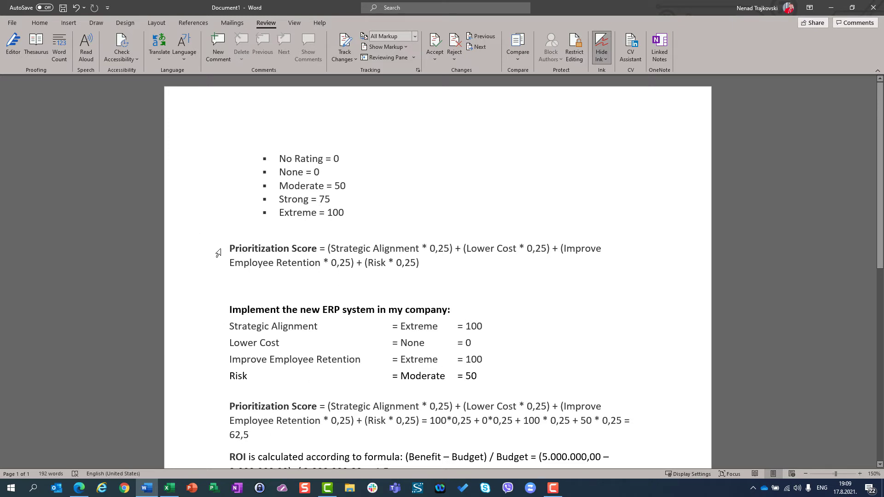
left_click_drag(223, 249, 421, 264)
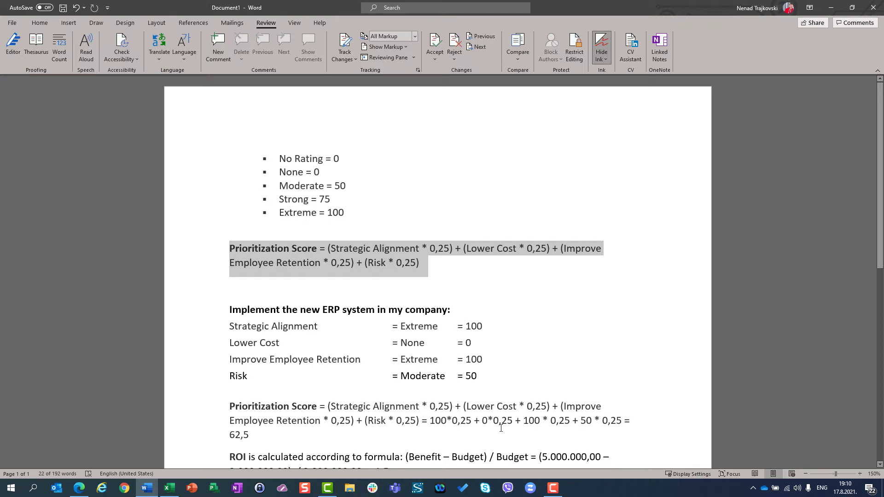
left_click_drag(255, 435, 225, 434)
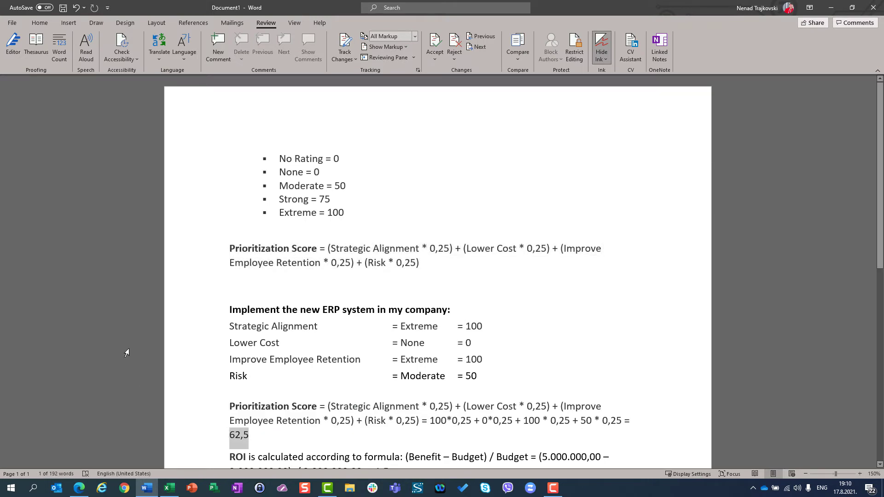
key("alt+Tab")
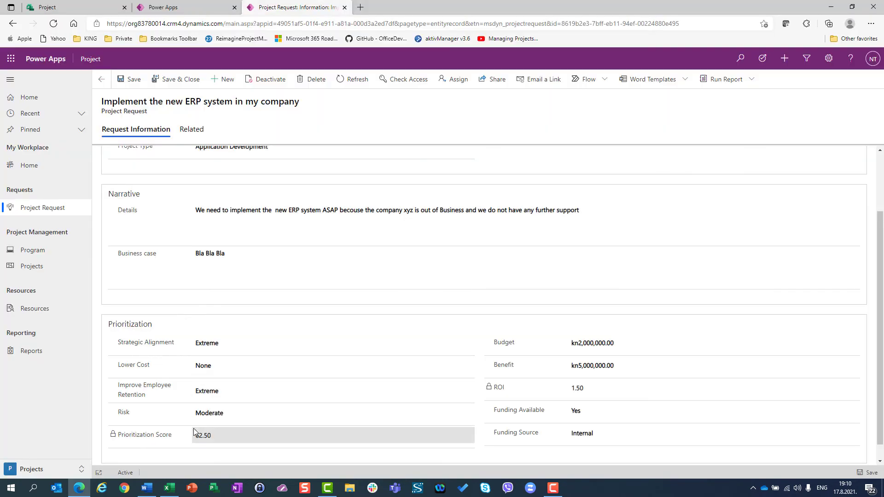
key("alt+Tab")
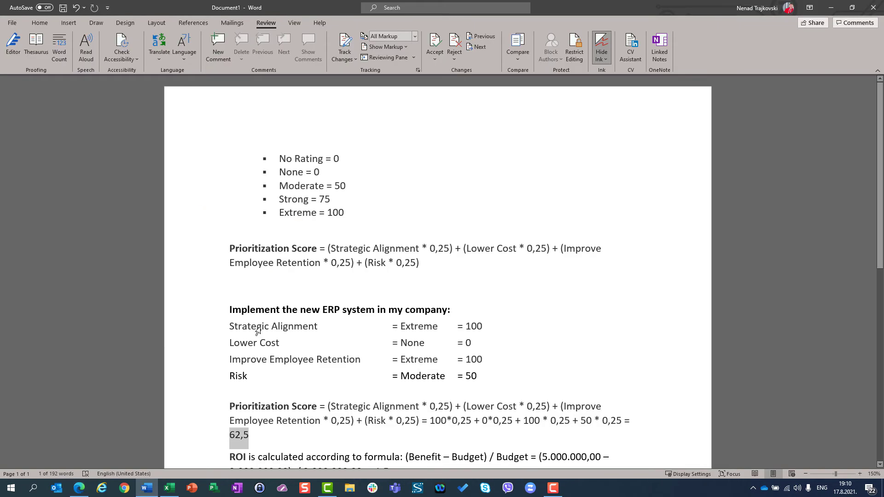
- Read the office project's score calculation in Word, compare it with the ratings in "The new Office Project" request, and return to the request list
left_click_drag(878, 214, 860, 313)
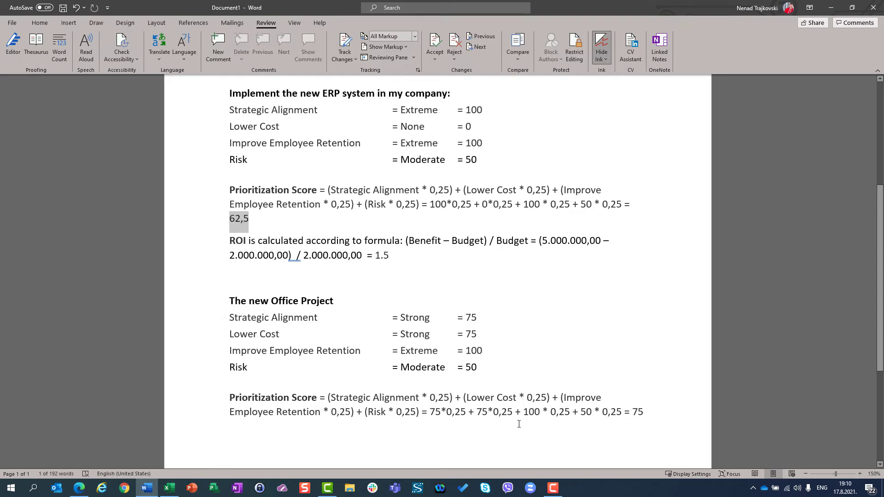
key("alt+Tab")
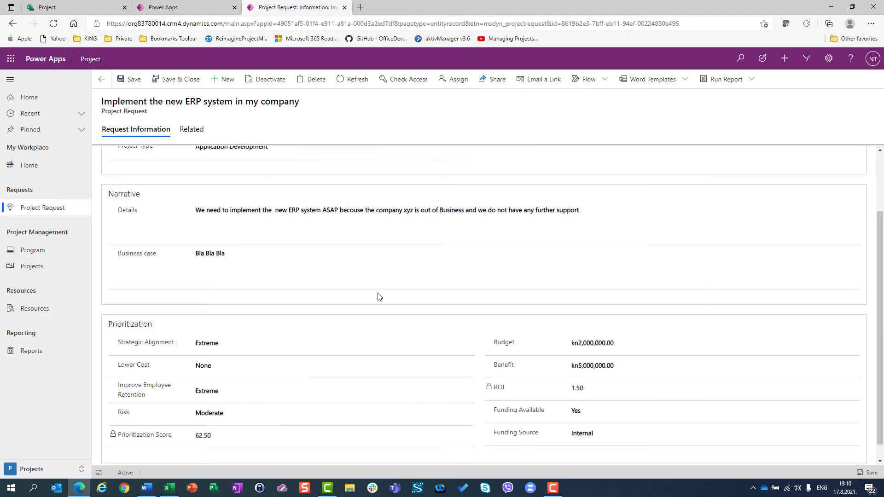
left_click(159, 88)
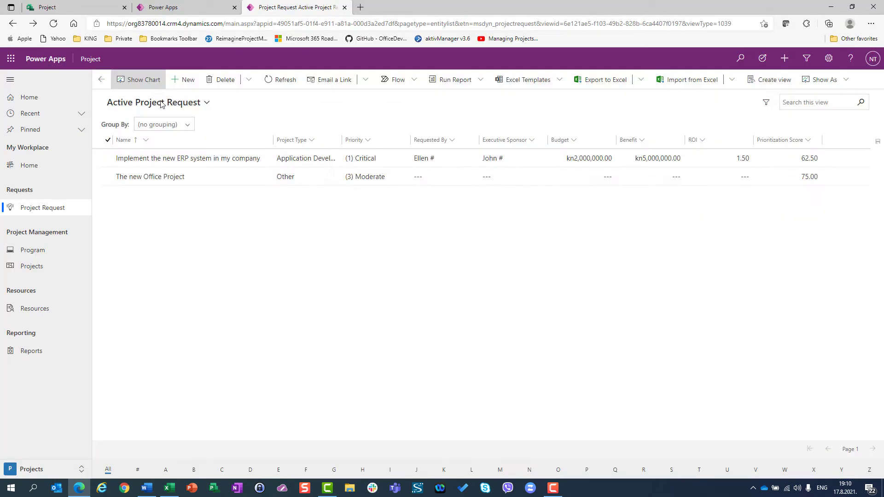
left_click(144, 177)
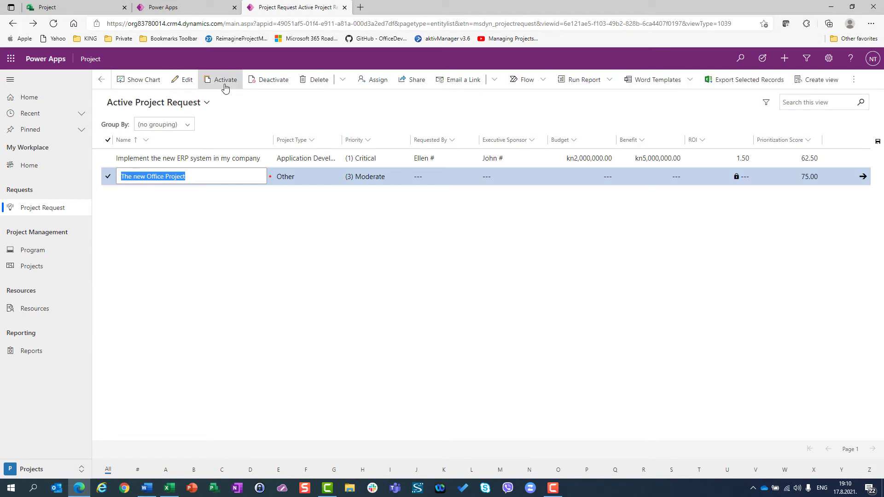
left_click(183, 80)
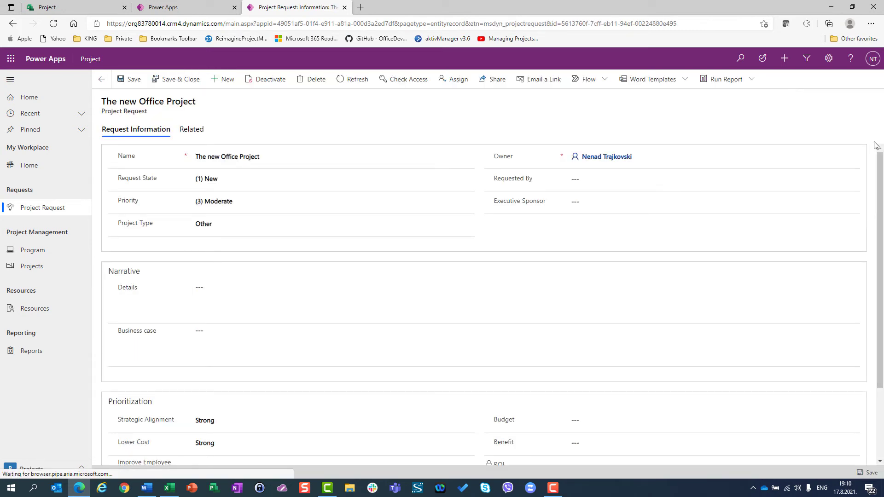
left_click_drag(879, 174, 879, 246)
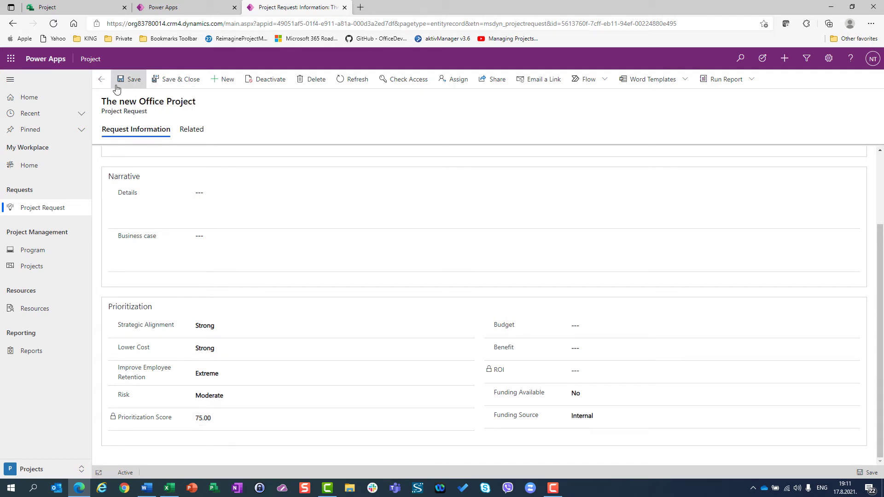
left_click(101, 79)
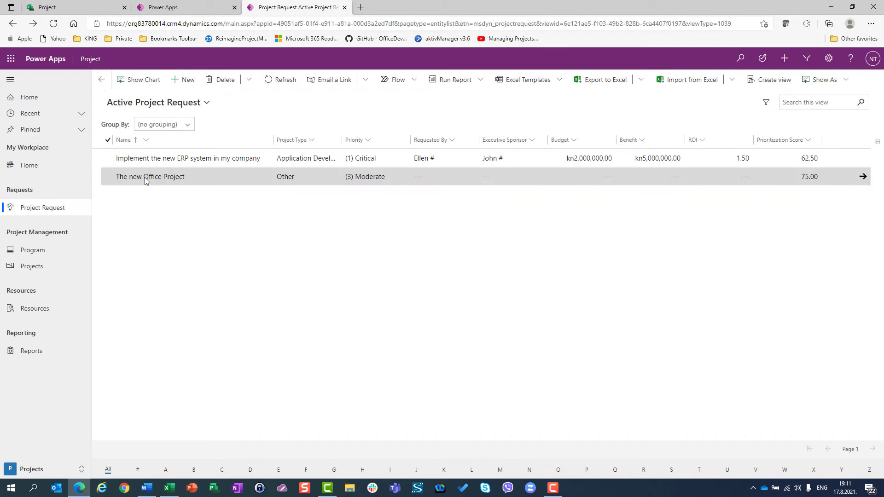
- Reopen the ERP system request and compare its Budget, Benefit and ROI with the ROI formula in the Word document
left_click(150, 161)
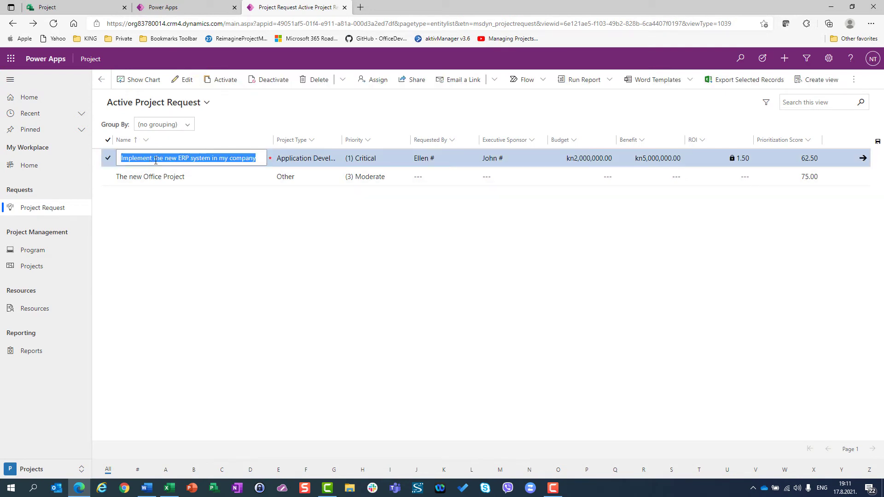
left_click(179, 79)
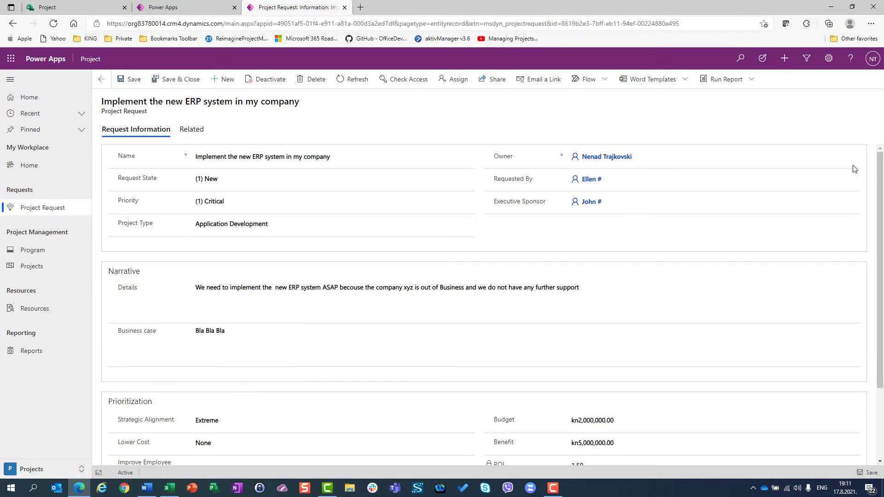
scroll(868, 271, "down", 3)
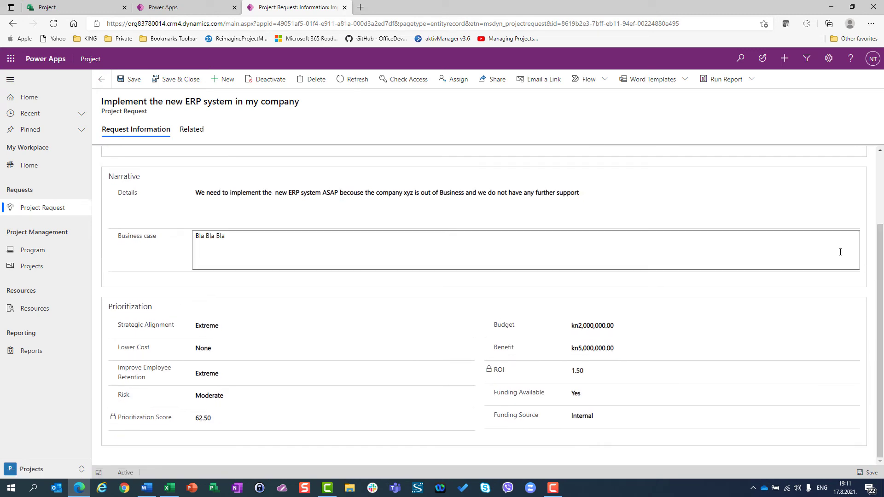
key("alt+Tab")
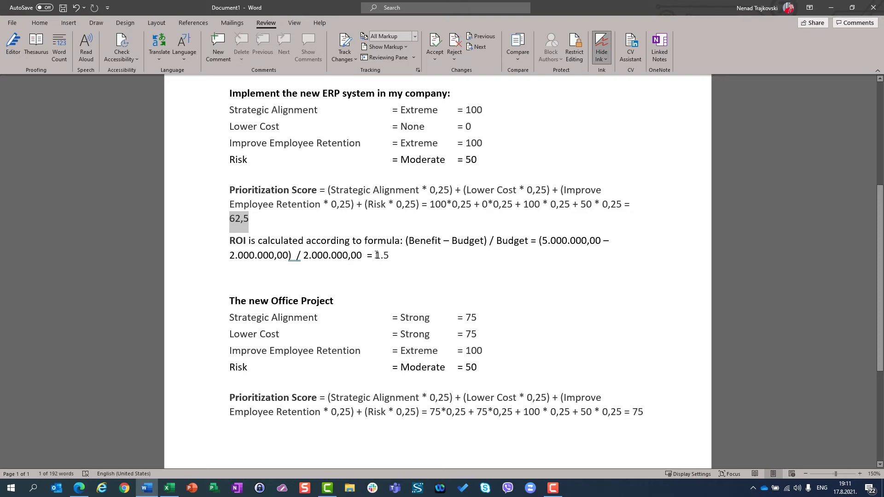
key("alt+Tab")
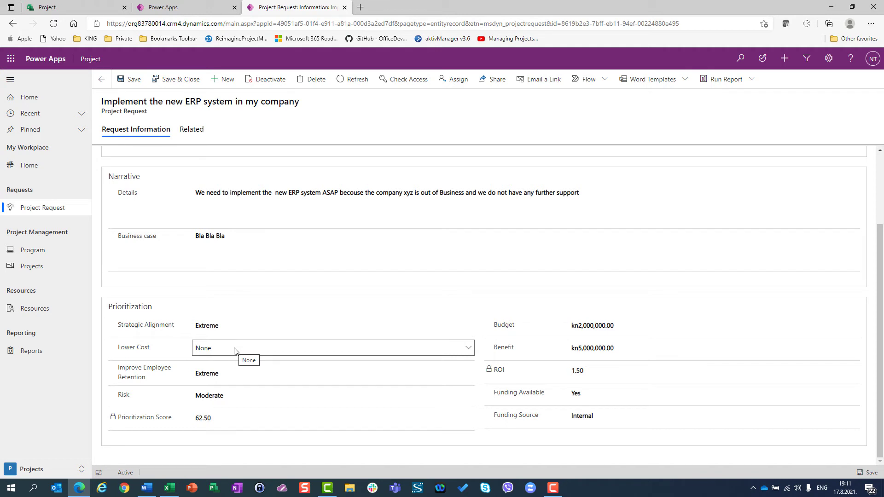
- Open the data tables list in the Power Apps maker portal and switch its view from Default to All
key("ctrl+shift+Tab")
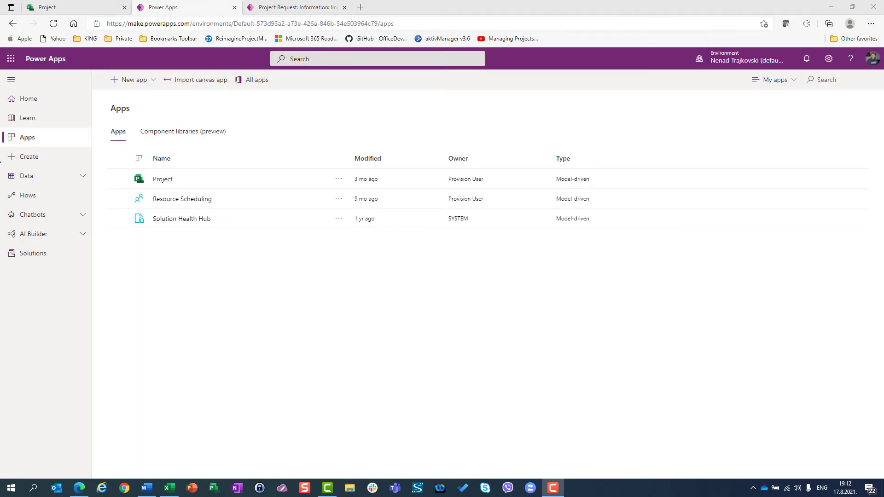
left_click(27, 183)
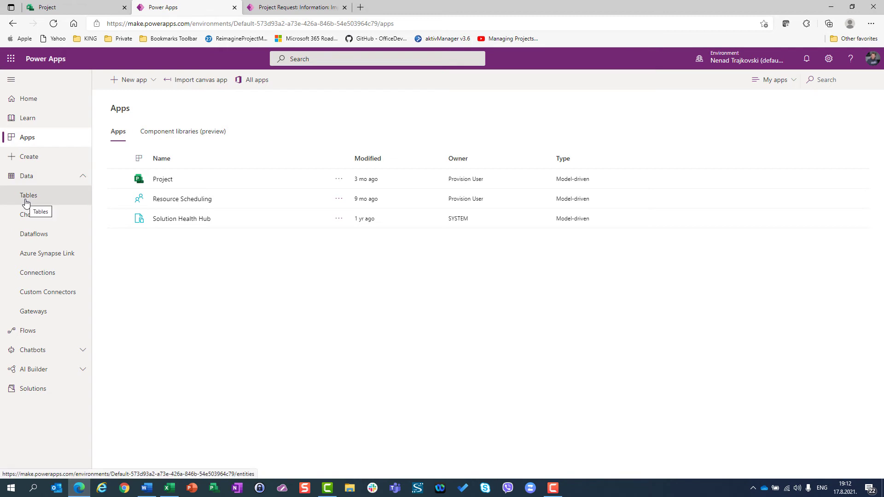
left_click(26, 203)
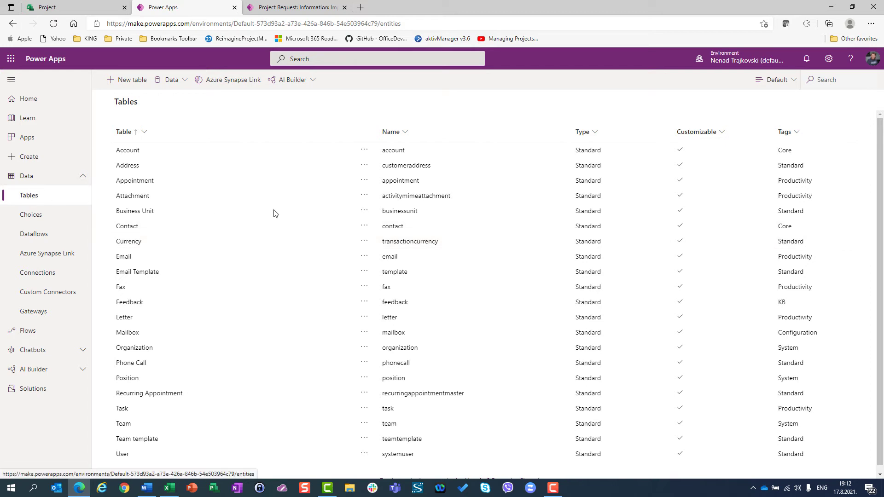
left_click(794, 82)
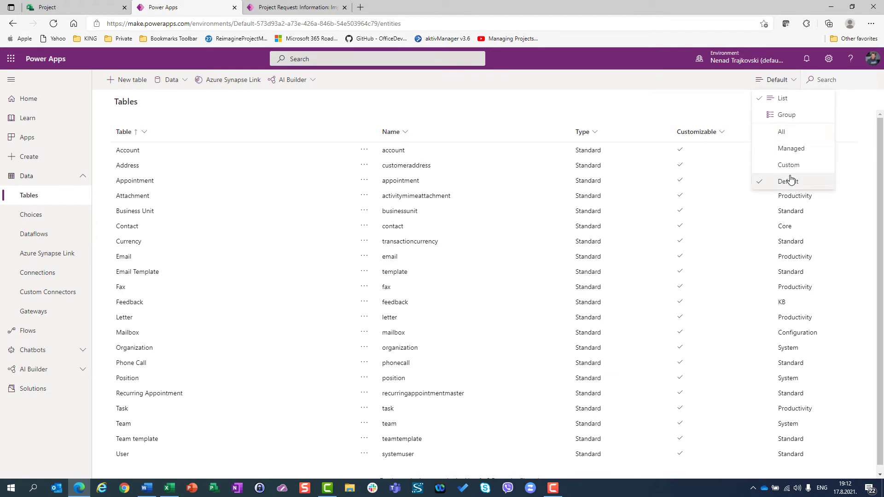
left_click(782, 134)
left_click(793, 82)
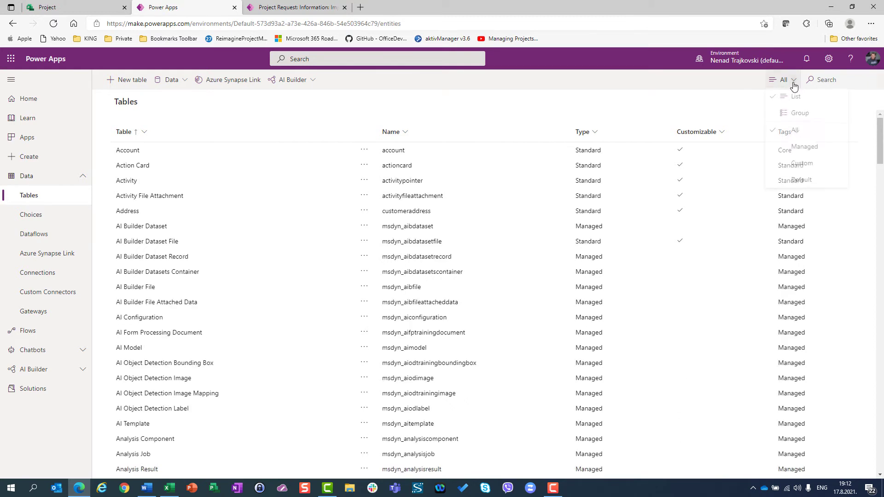
left_click(794, 180)
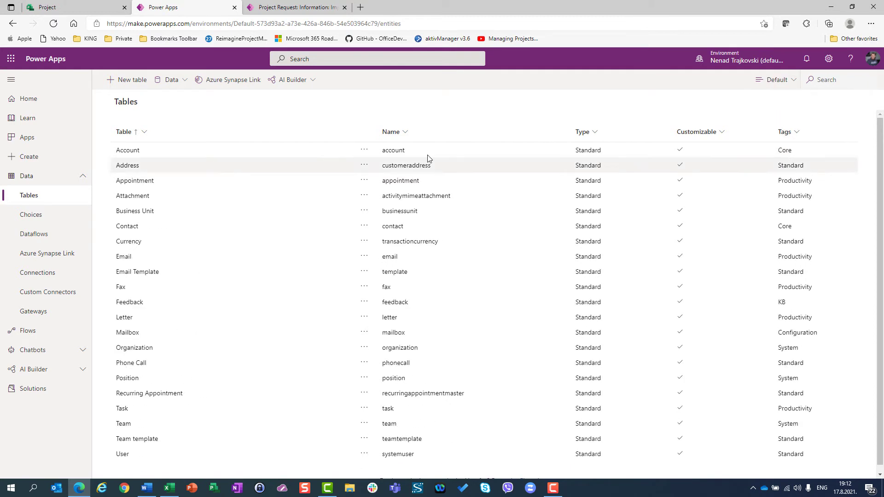
left_click(777, 80)
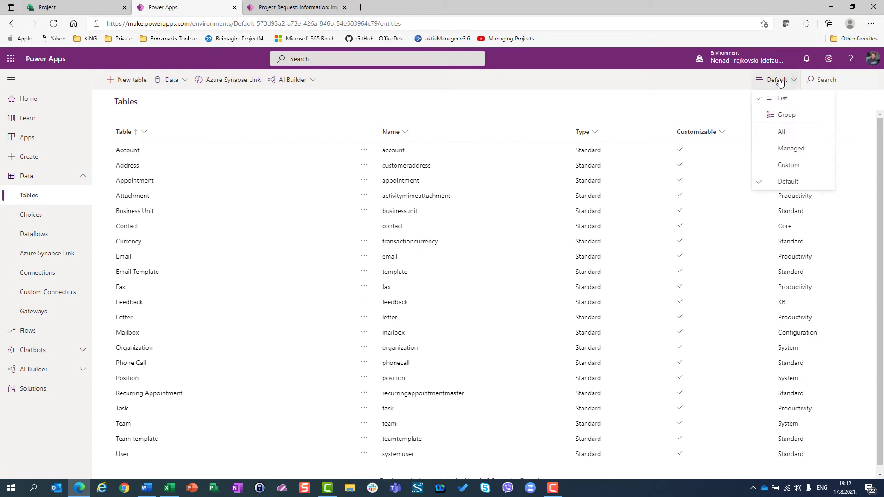
left_click(782, 132)
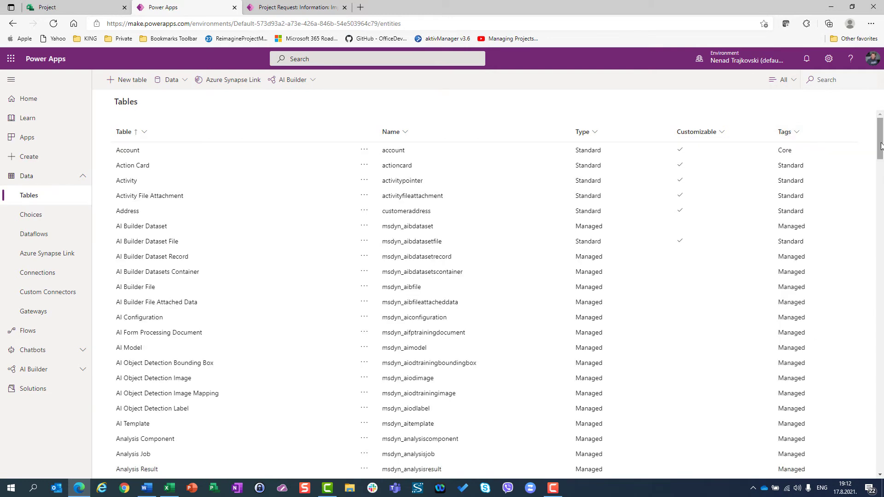
- Find the Project Request table in the full list and open its columns
left_click_drag(880, 145, 880, 347)
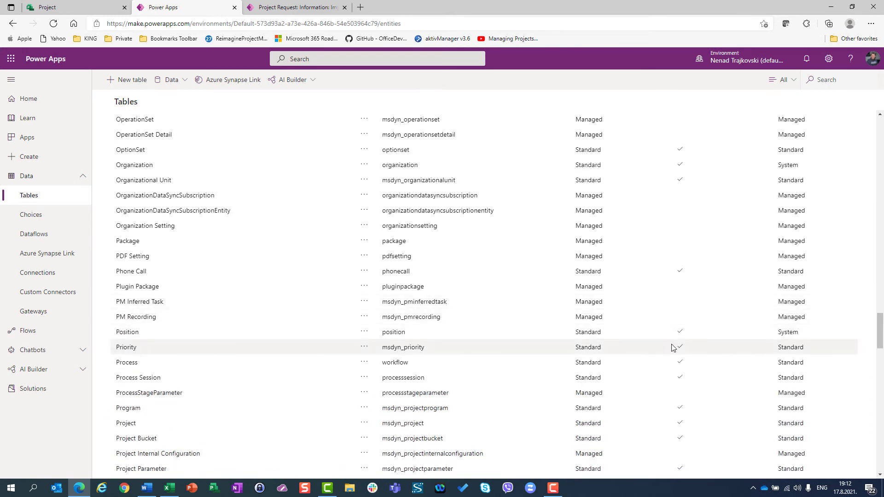
left_click_drag(880, 345, 880, 358)
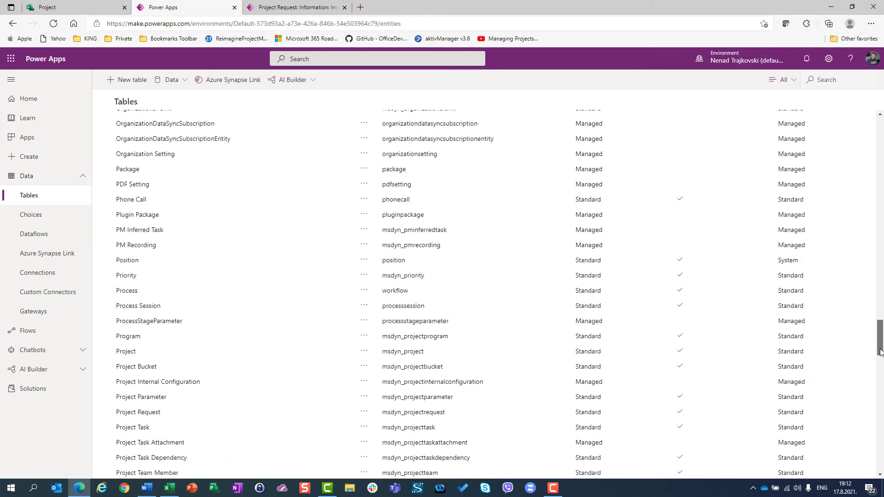
left_click(136, 412)
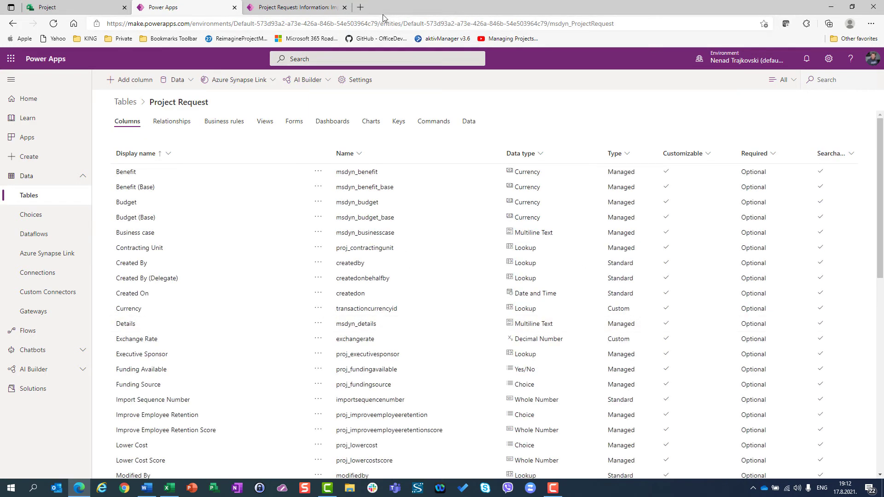
- Compare the Project Request table's columns with the fields on the ERP request form, including Prioritization Score
left_click(281, 10)
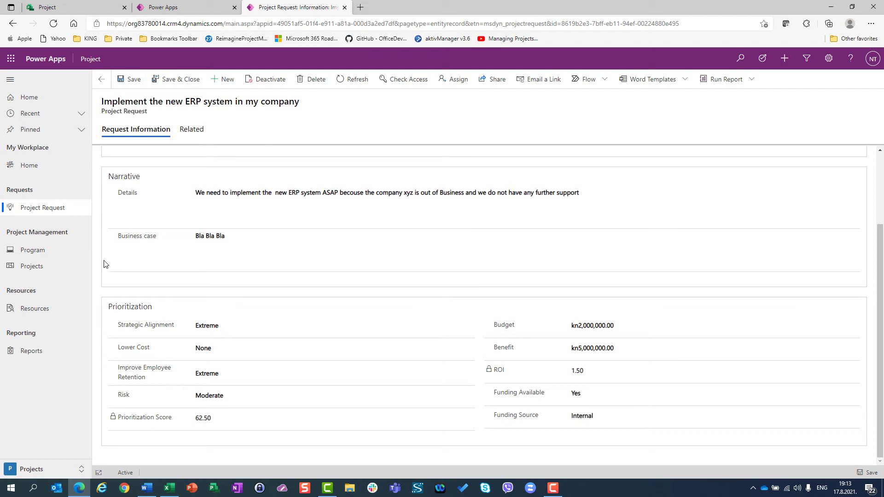
left_click(179, 11)
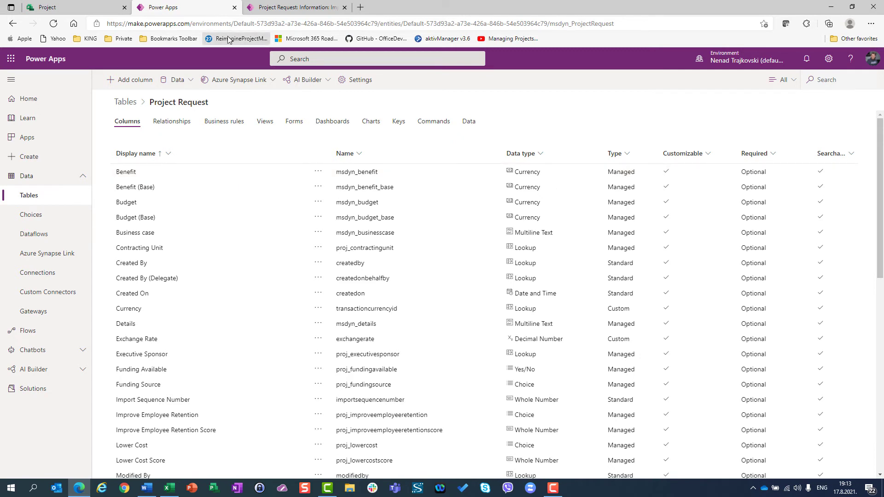
left_click(278, 10)
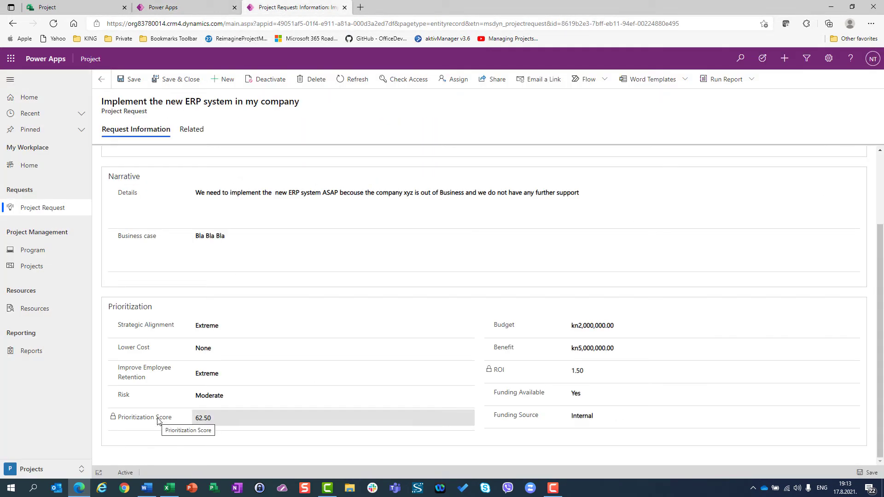
left_click(190, 6)
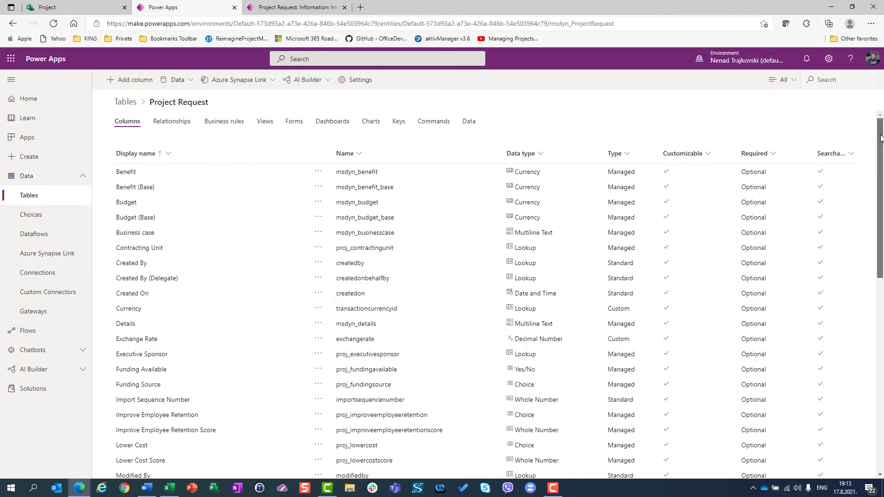
- Open the calculation of the Project Request table's Prioritization Score column and enlarge its window to read the whole formula
left_click_drag(879, 138, 882, 248)
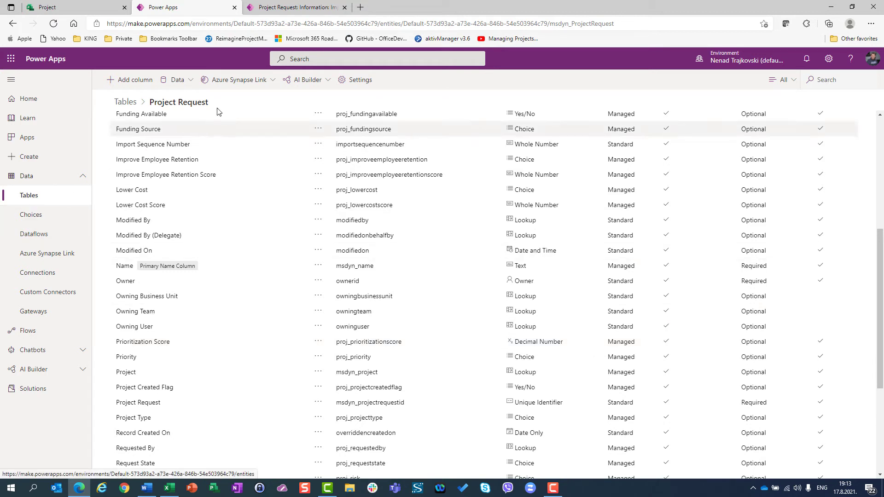
left_click(154, 343)
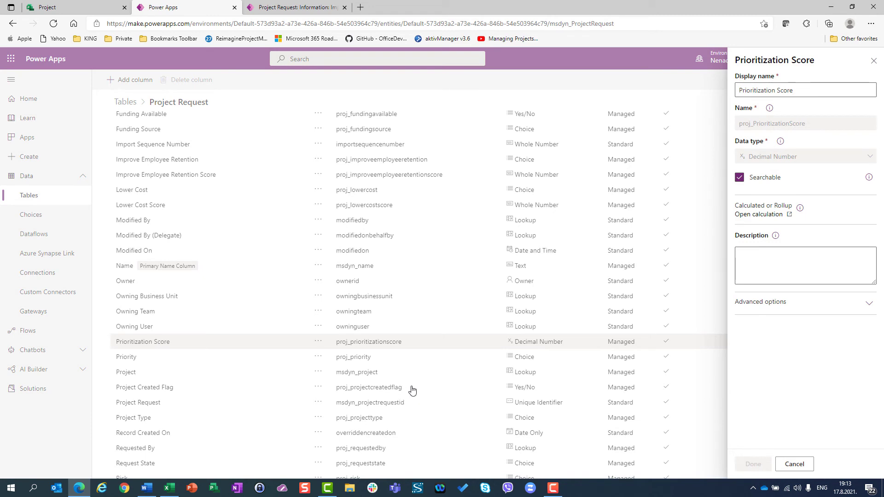
left_click(766, 216)
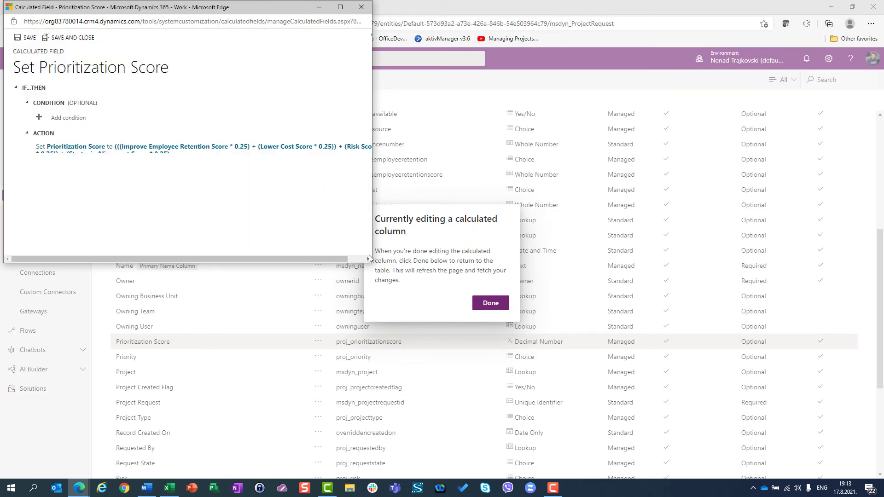
left_click(340, 7)
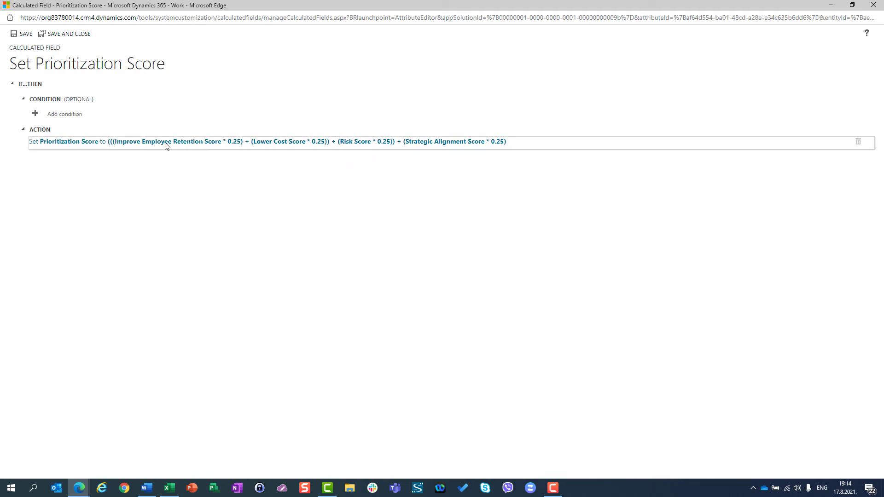
- Highlight the Prioritization Score formulas in the Word document and compare them with the column's calculation
left_click(78, 490)
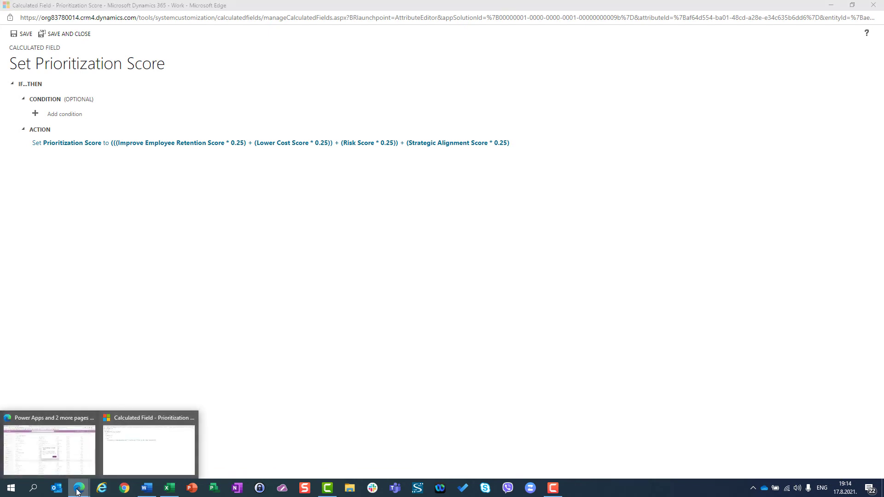
left_click(147, 488)
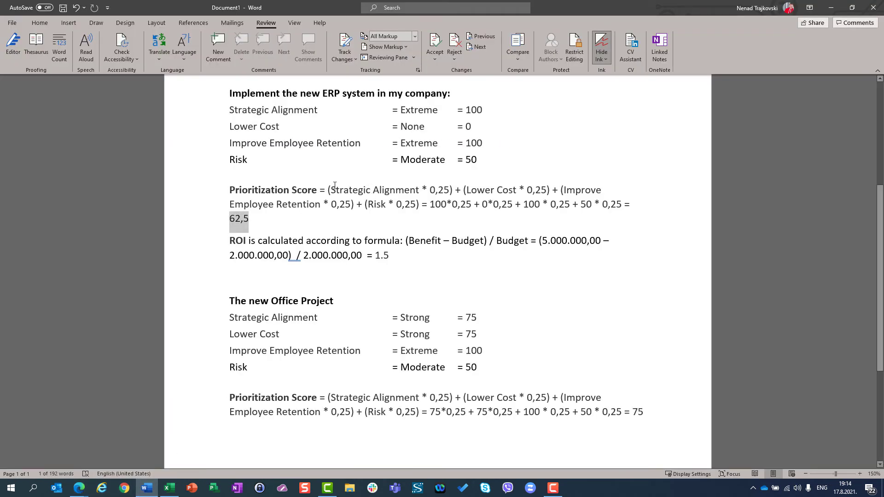
left_click_drag(233, 188, 428, 205)
left_click_drag(477, 189, 395, 205)
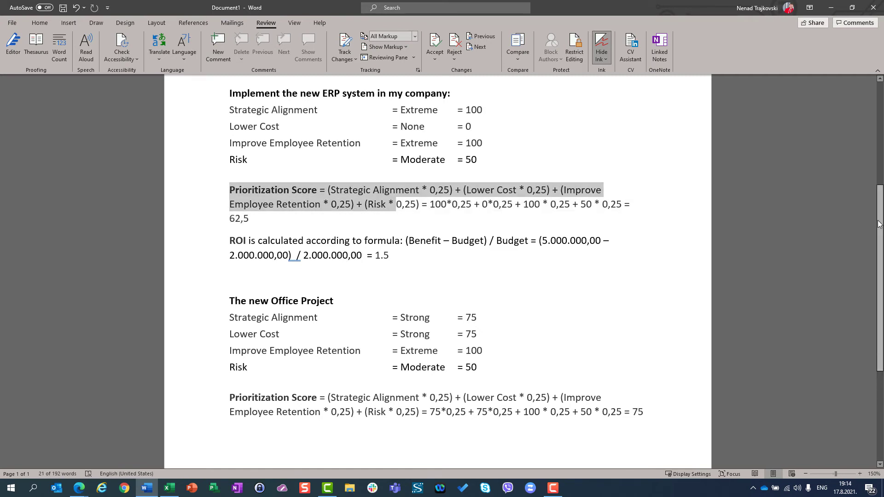
scroll(314, 246, "up", 4)
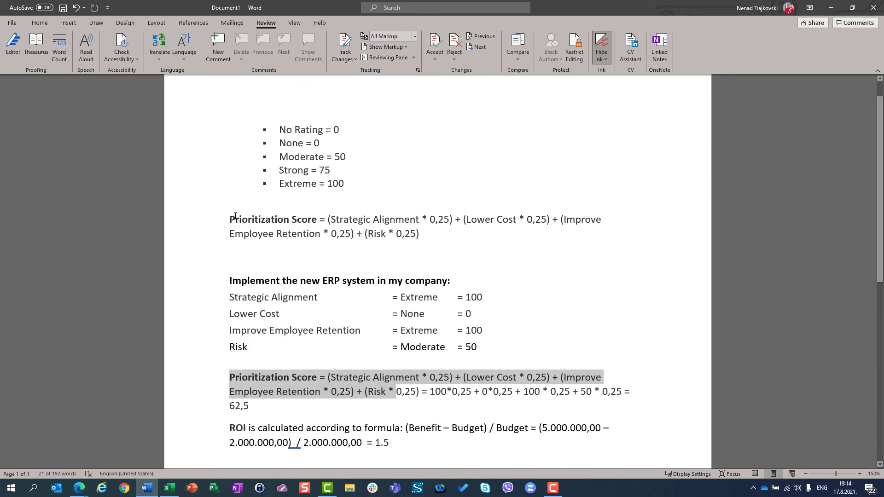
left_click_drag(229, 216, 419, 234)
key("alt+Tab")
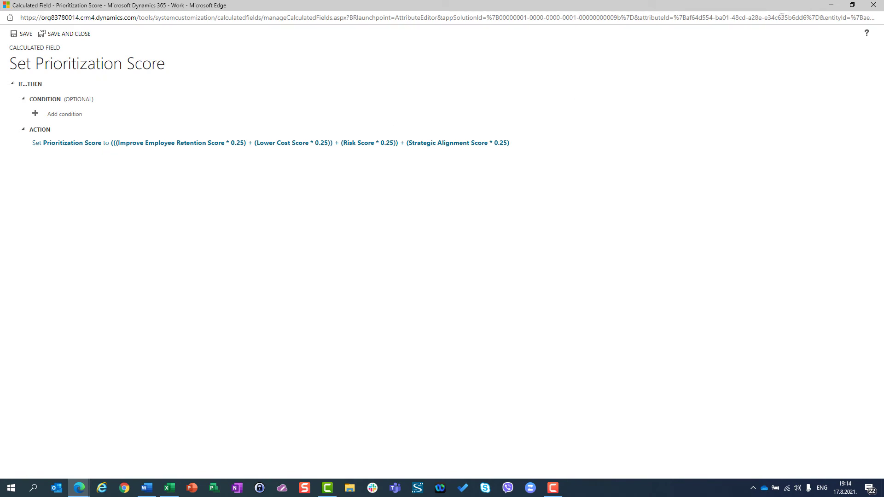
- Close the Prioritization Score calculation window and finish editing the calculated column to return to the Project Request table
left_click(872, 5)
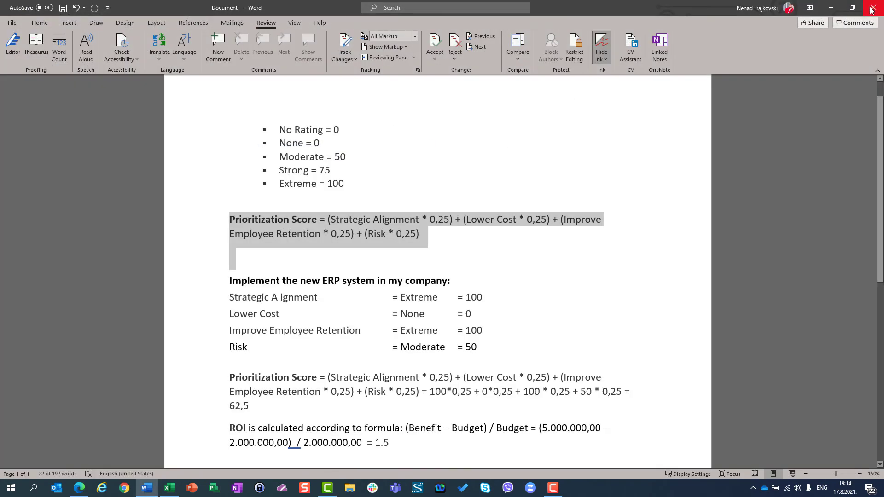
key("alt+Tab")
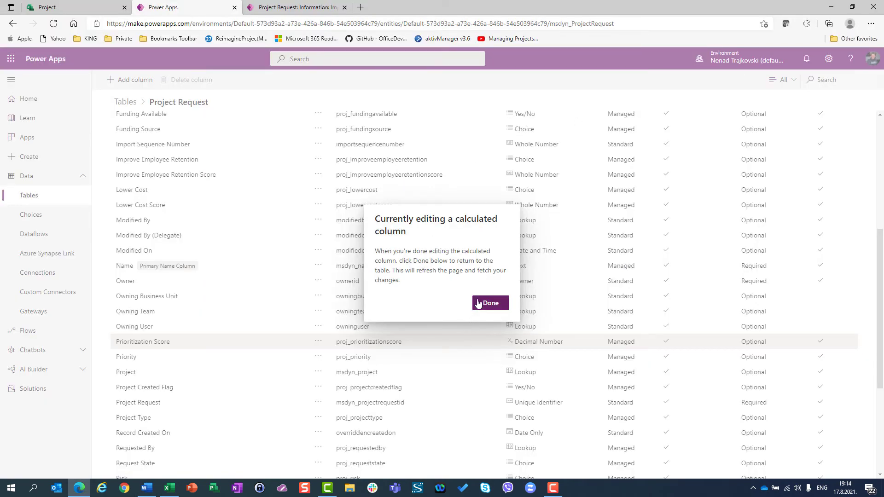
left_click(489, 301)
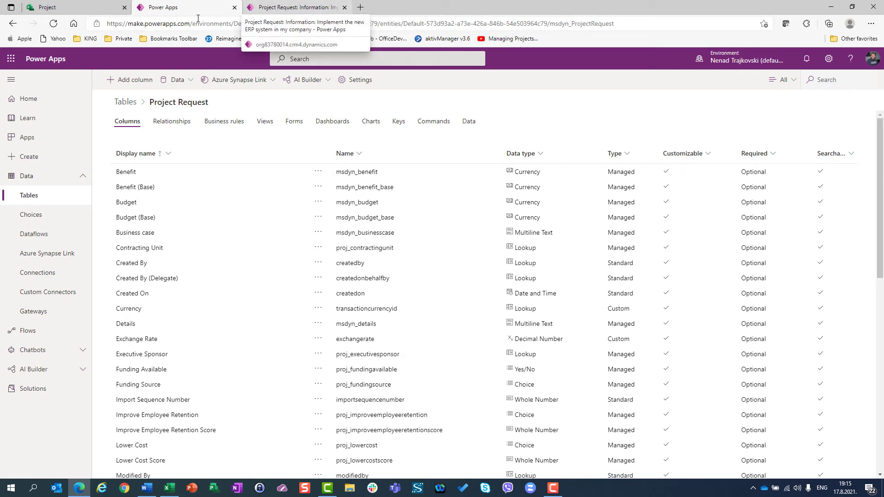
- Save and close the ERP request, look at the active projects list, and return to the active project requests
left_click(290, 10)
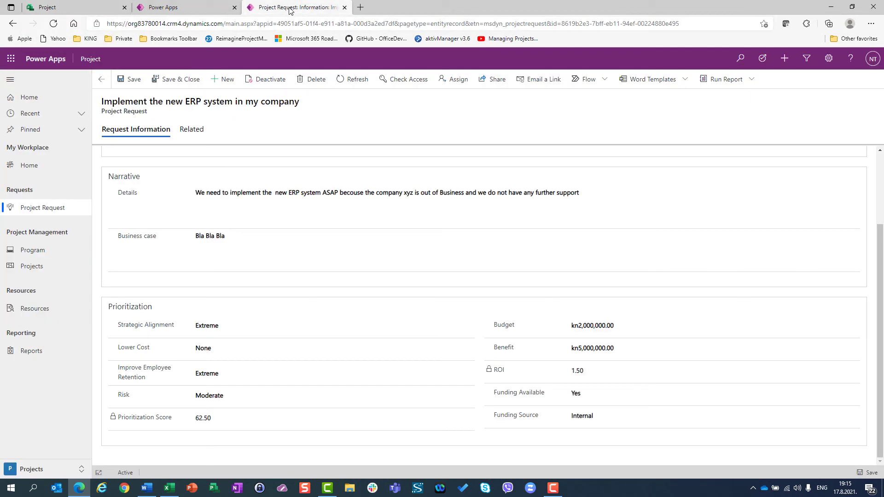
left_click(171, 79)
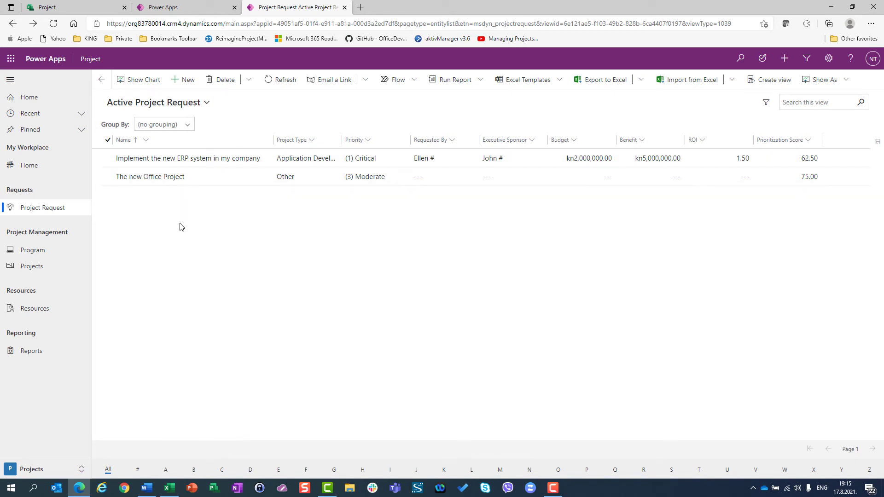
left_click(37, 272)
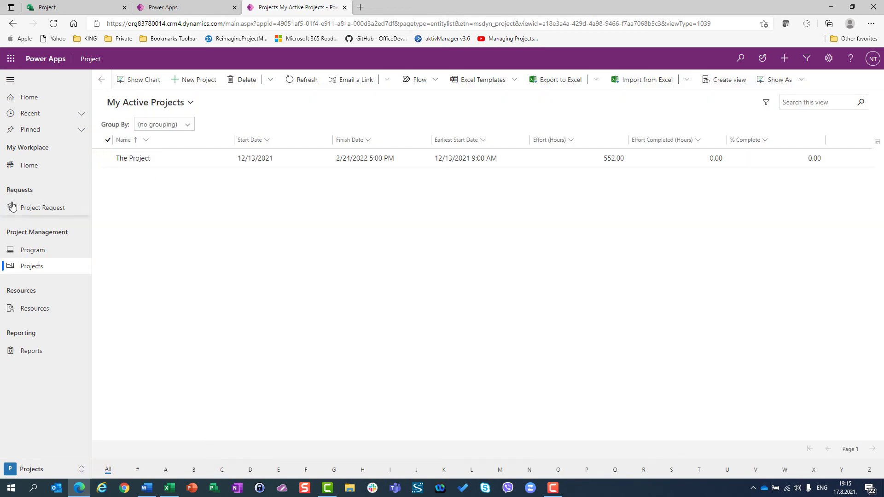
left_click(39, 209)
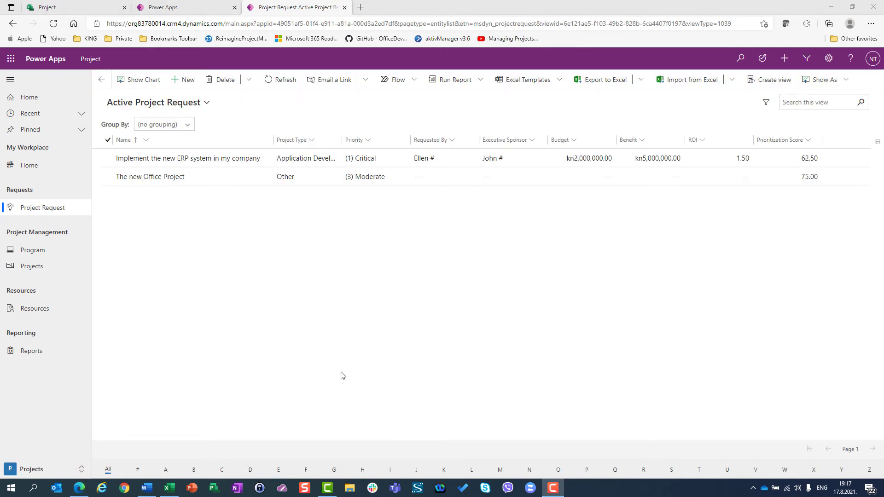
- Set the Request State of the ERP system request to (2) In Review, then save and close it
left_click(107, 160)
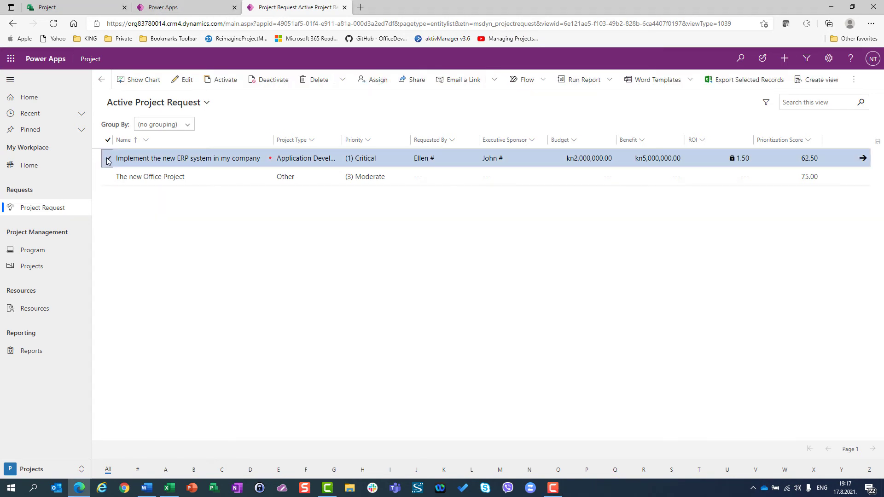
left_click(187, 87)
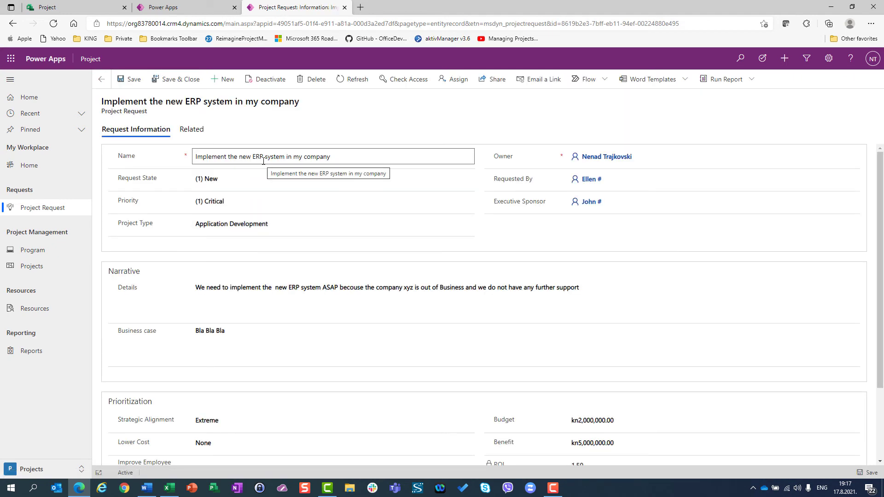
left_click(240, 184)
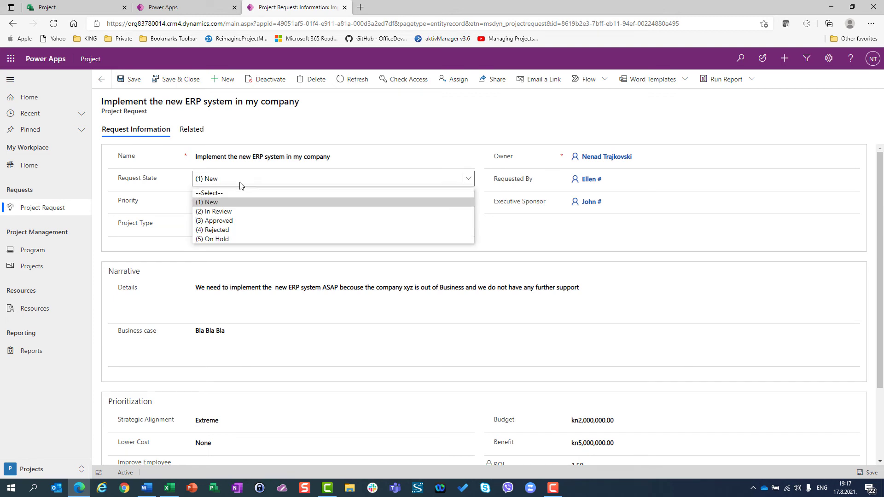
left_click(230, 212)
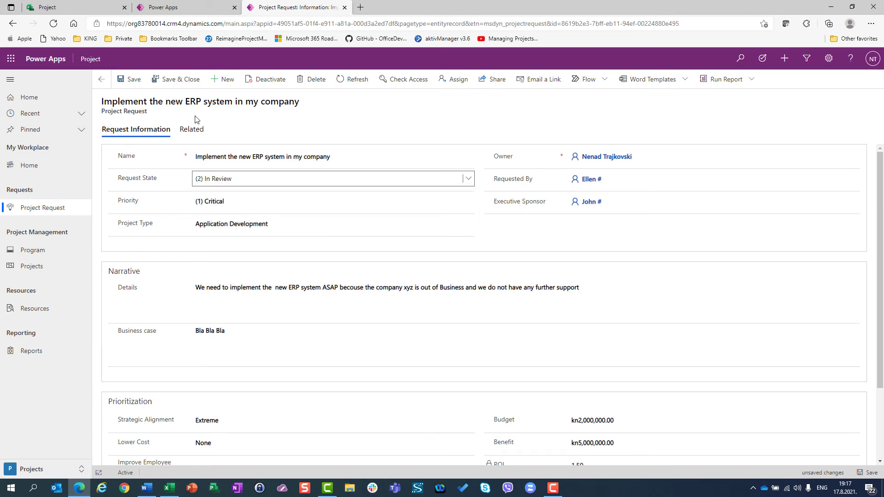
left_click(181, 84)
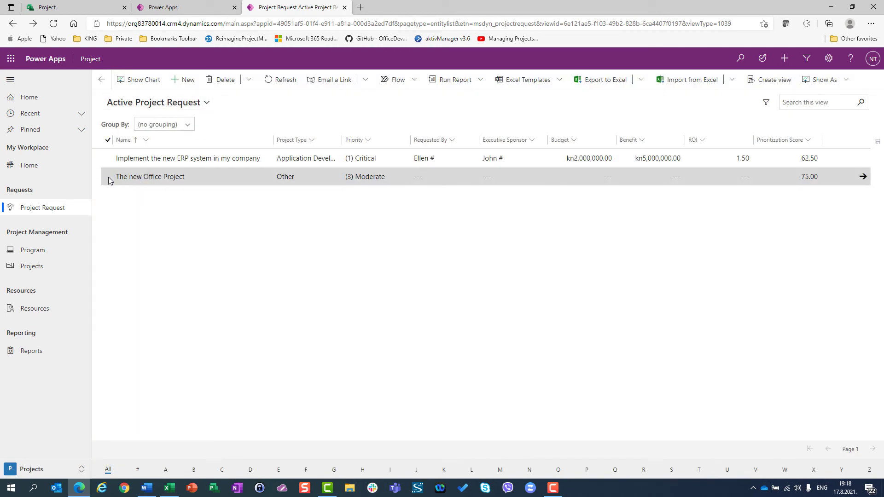
- Set the Request State of The new Office Project request to (2) In Review, then save and close it
left_click(109, 176)
left_click(185, 83)
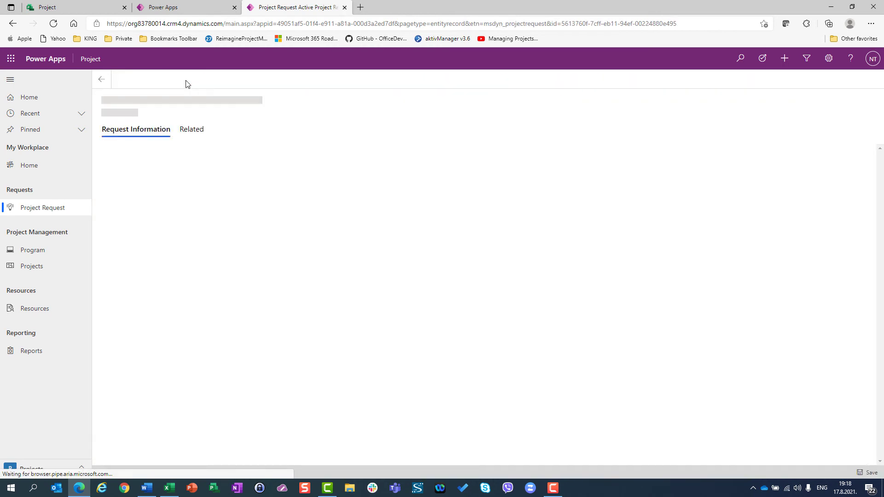
left_click(218, 183)
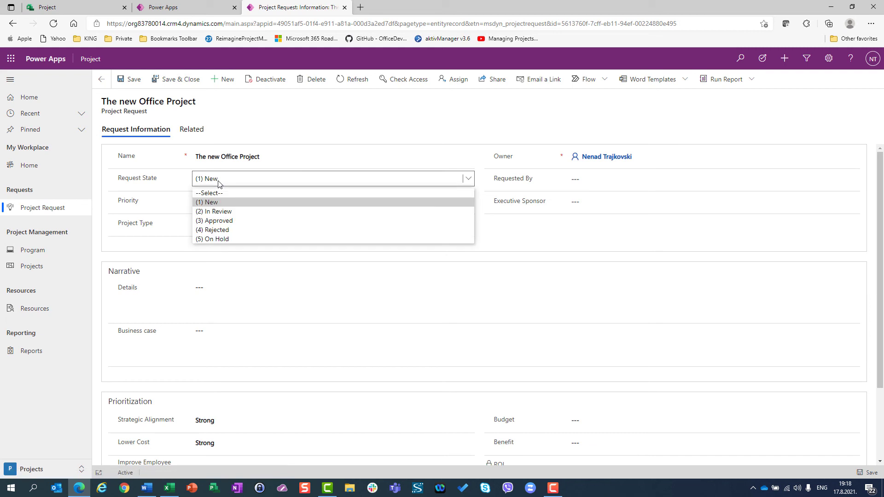
left_click(219, 211)
left_click(192, 84)
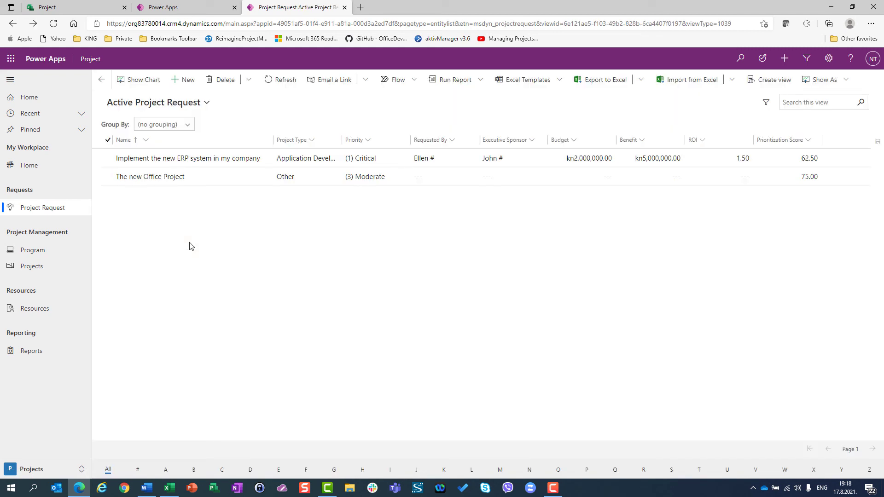
- Reopen The new Office Project request, set its Request State to (4) Rejected, then save and close it
left_click(115, 181)
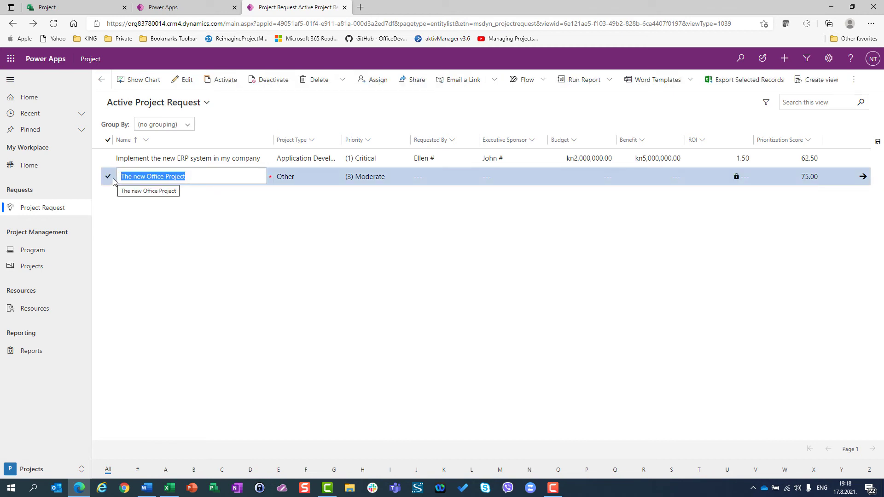
left_click(186, 86)
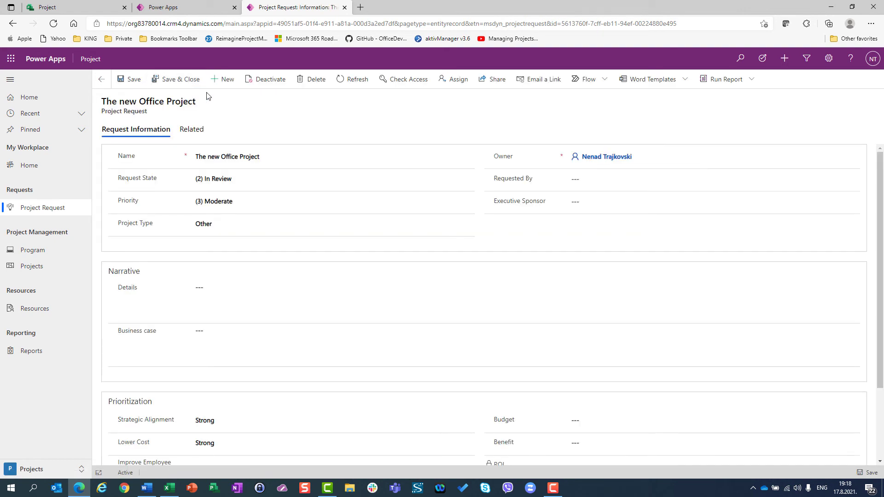
left_click(257, 184)
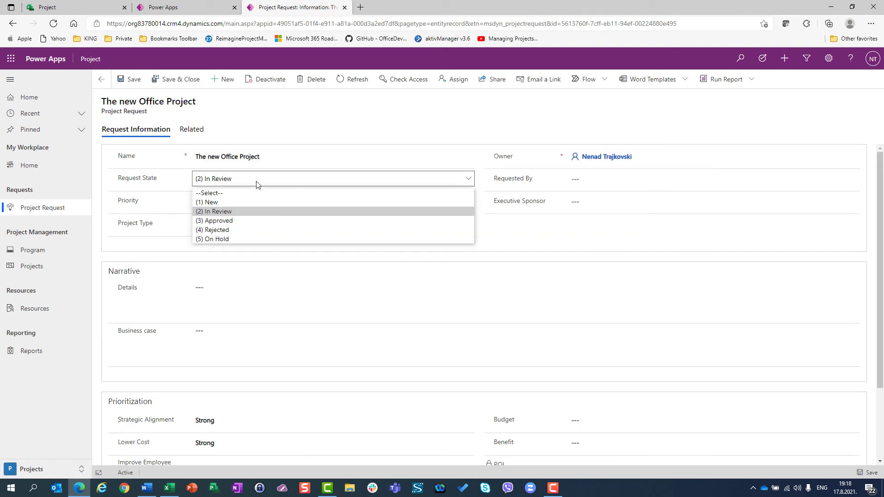
left_click(252, 229)
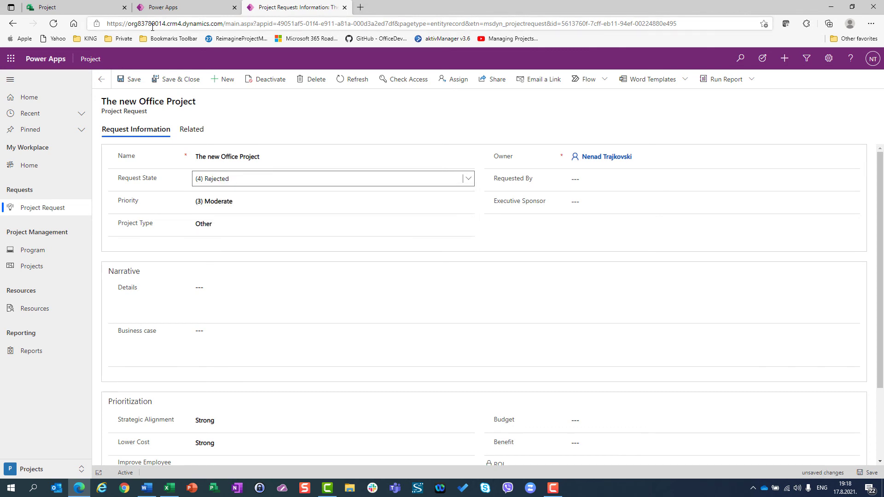
left_click(179, 81)
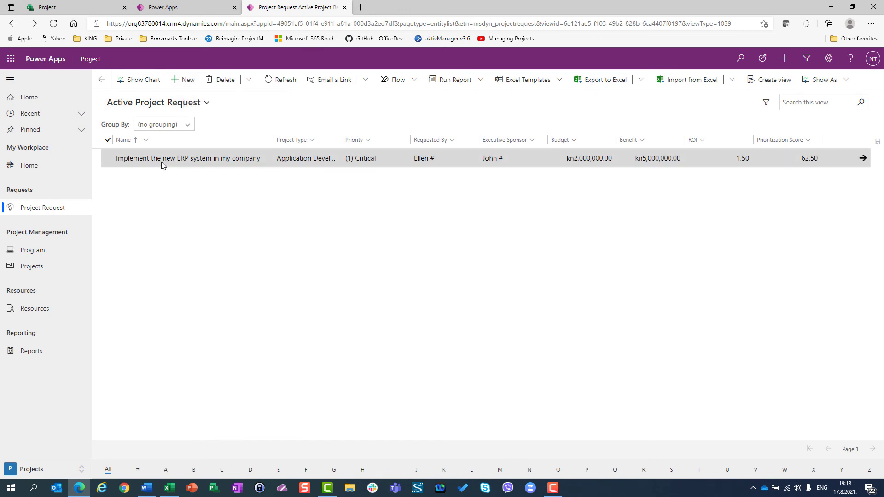
- Check the request states in the All Project Requests view, then show the In Review Project Requests view
left_click(190, 106)
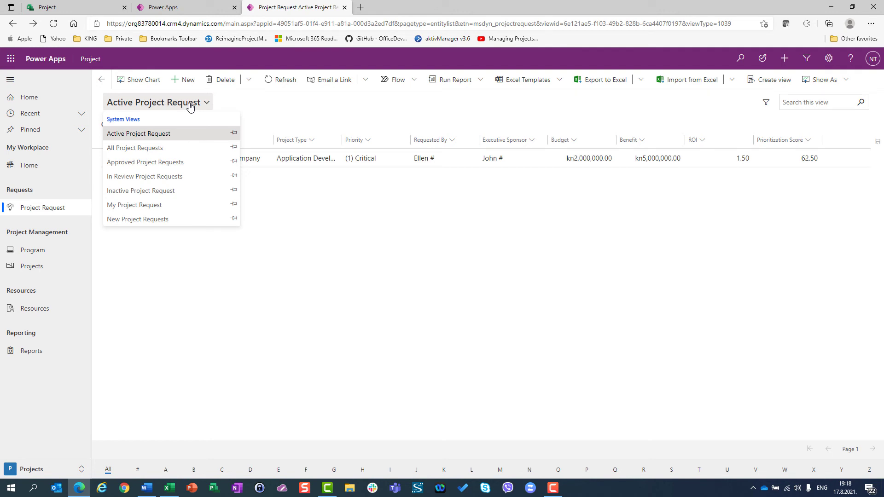
left_click(171, 149)
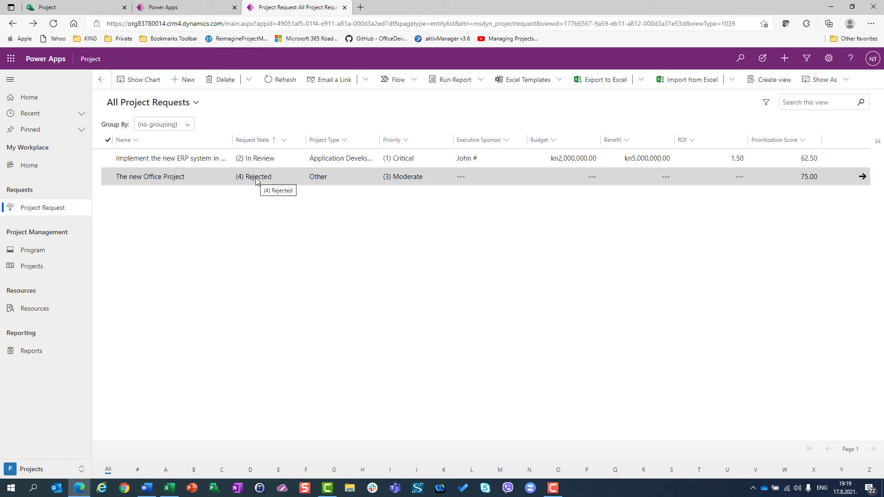
left_click(190, 104)
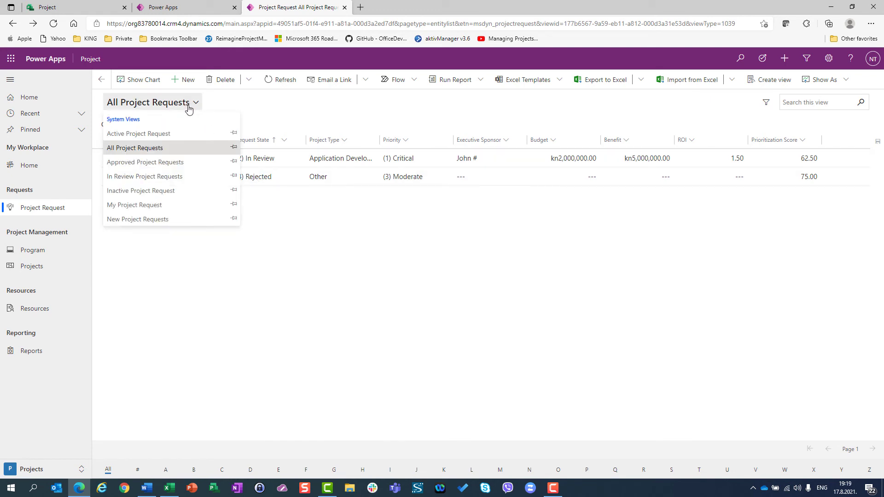
left_click(180, 176)
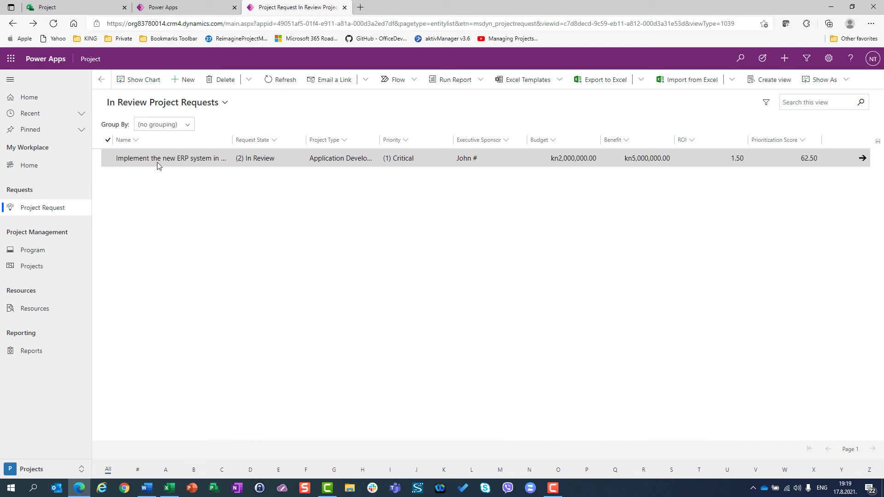
- Set the Request State of the ERP system request to (3) Approved directly in the list row
left_click(249, 159)
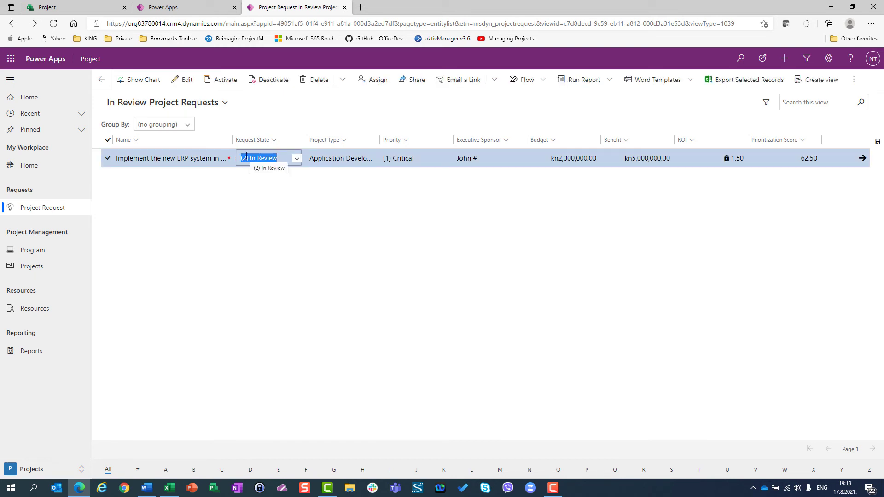
left_click(295, 160)
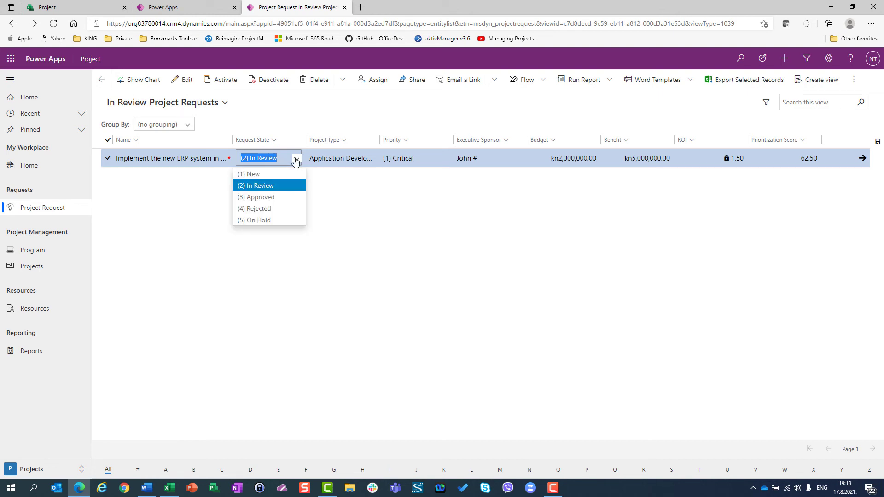
left_click(266, 198)
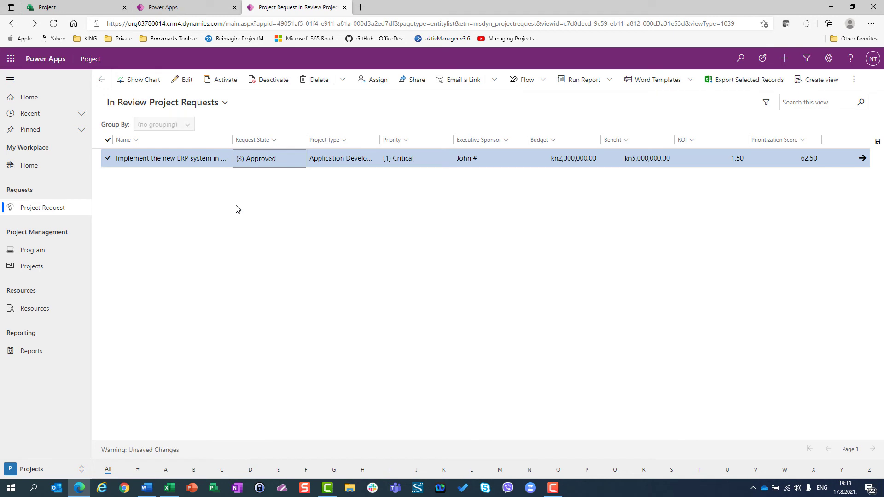
left_click(412, 158)
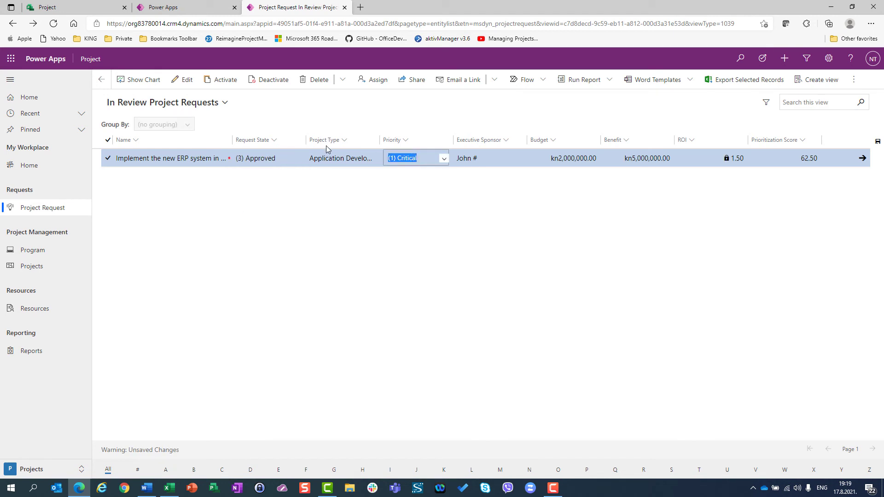
- Check the request states in the All Project Requests view and look at the active projects list
left_click(179, 102)
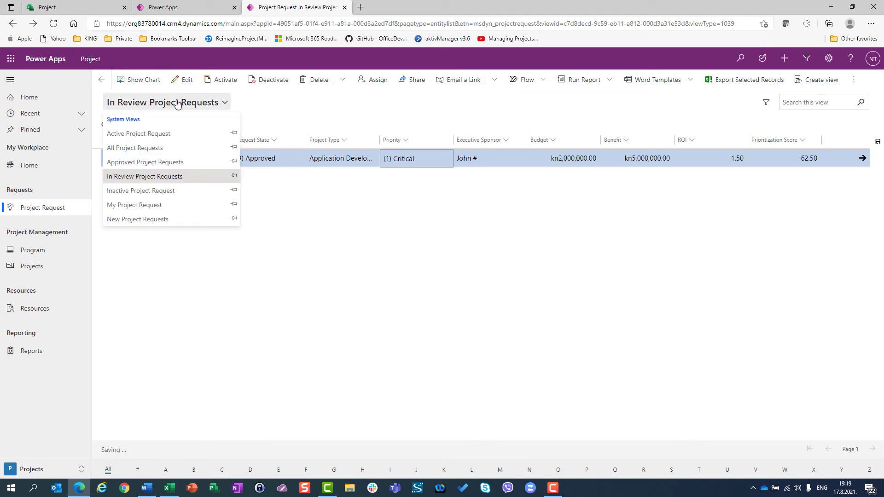
left_click(156, 148)
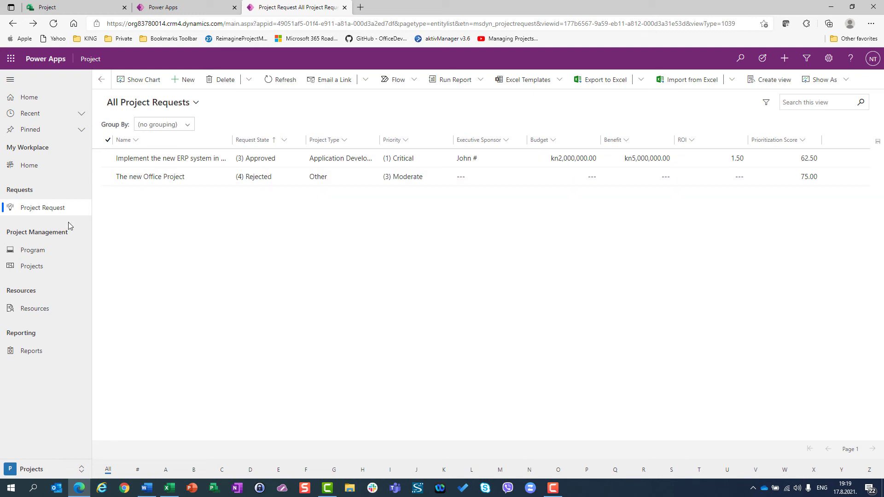
left_click(29, 265)
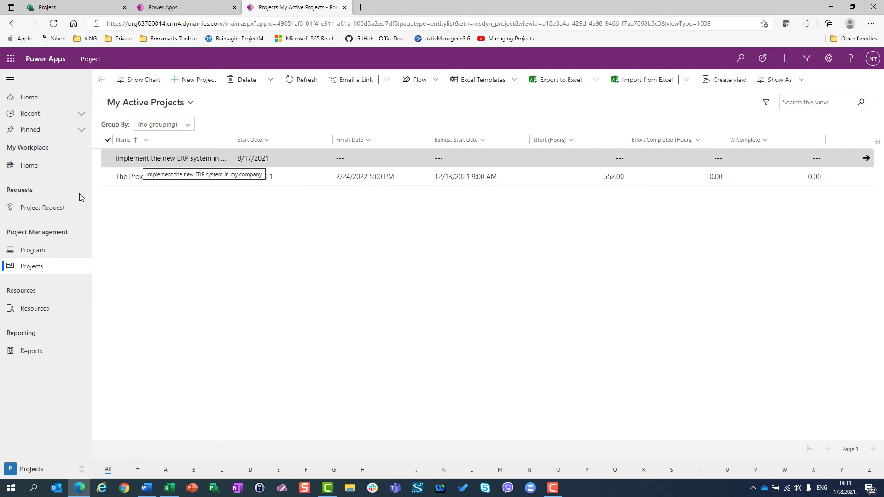
- Open the ERP system request from the active project requests to check its Request State, then save and close it
left_click(46, 209)
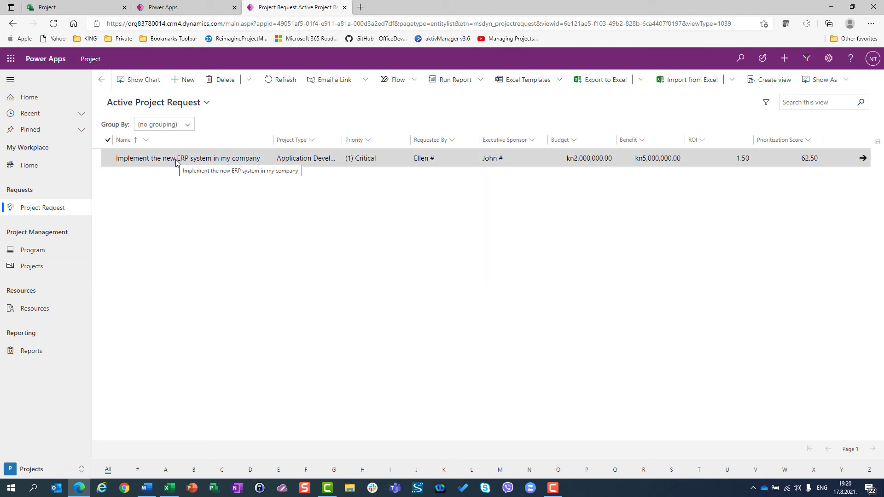
left_click(104, 162)
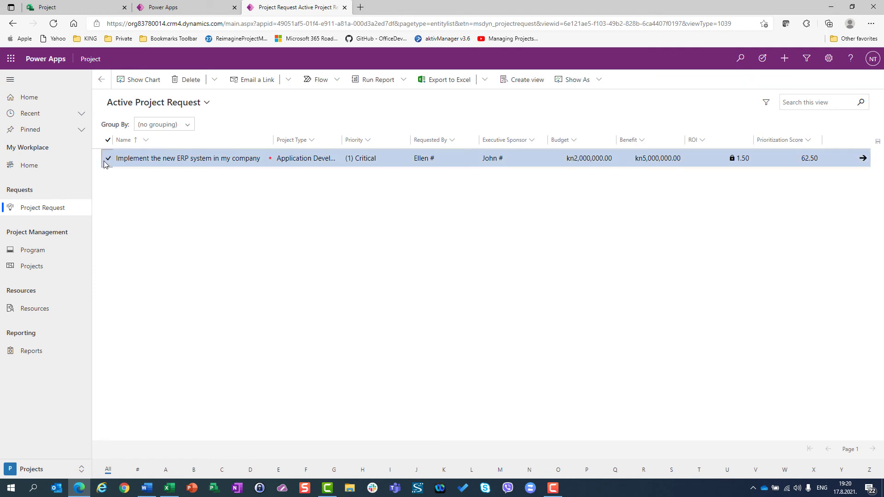
left_click(187, 81)
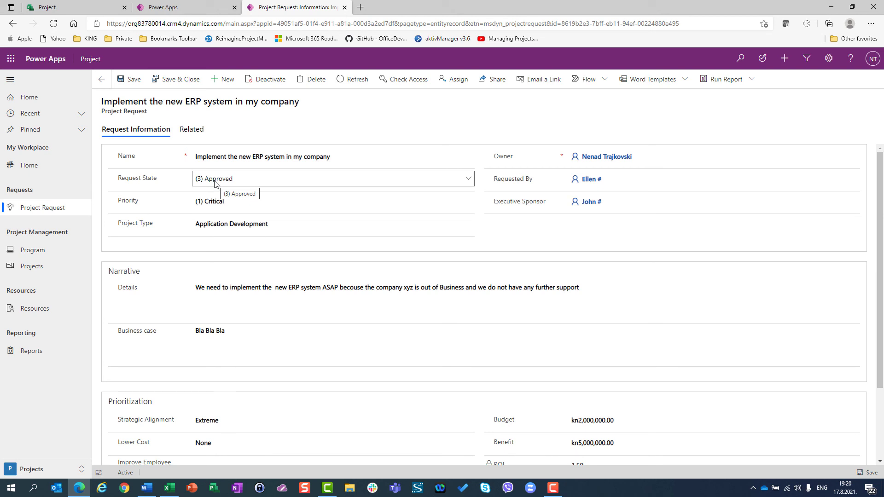
left_click(176, 82)
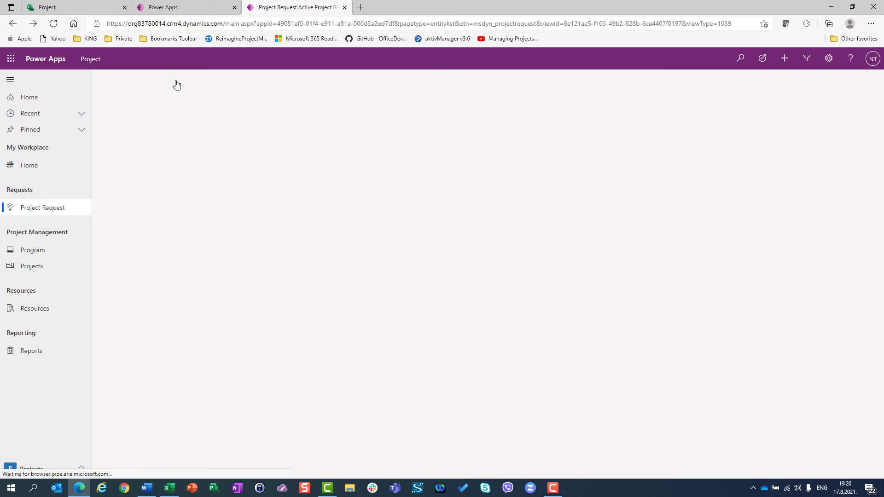
- Look at the Approved Project Requests view and then the In Review Project Requests view
left_click(170, 105)
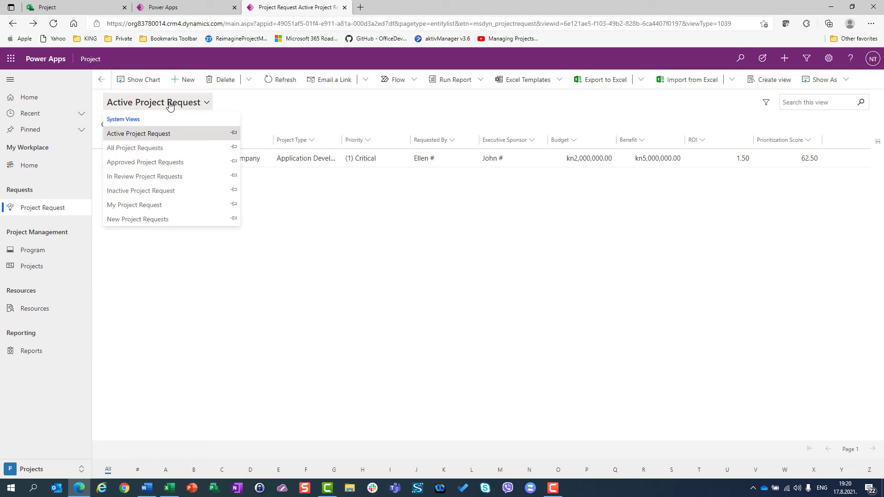
left_click(145, 162)
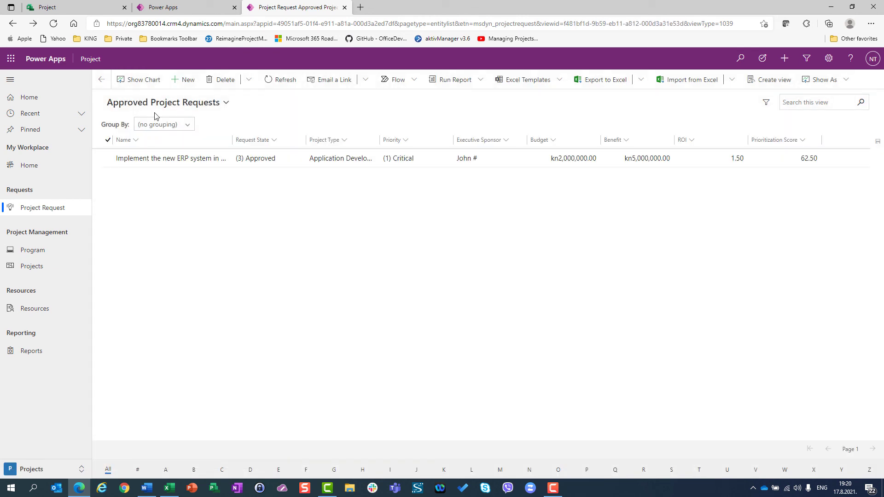
left_click(151, 104)
left_click(138, 178)
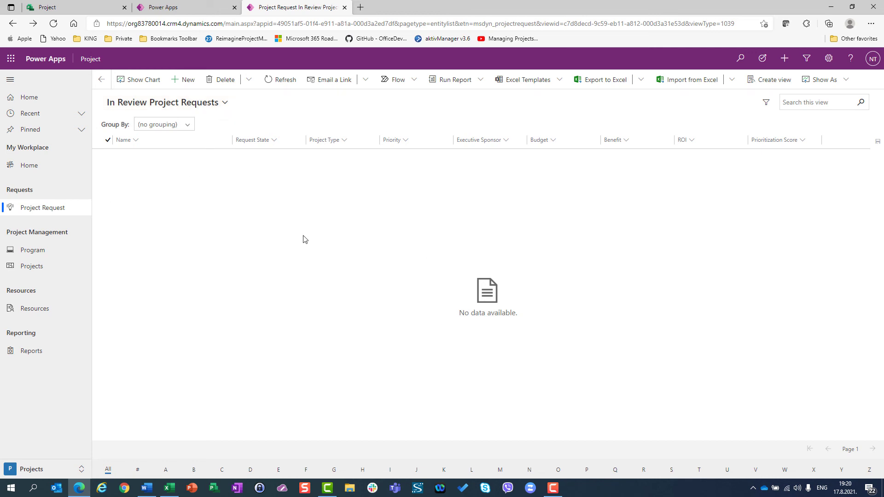
- Compare the All Project Requests view with the active projects list, and return to the active project requests
left_click(221, 107)
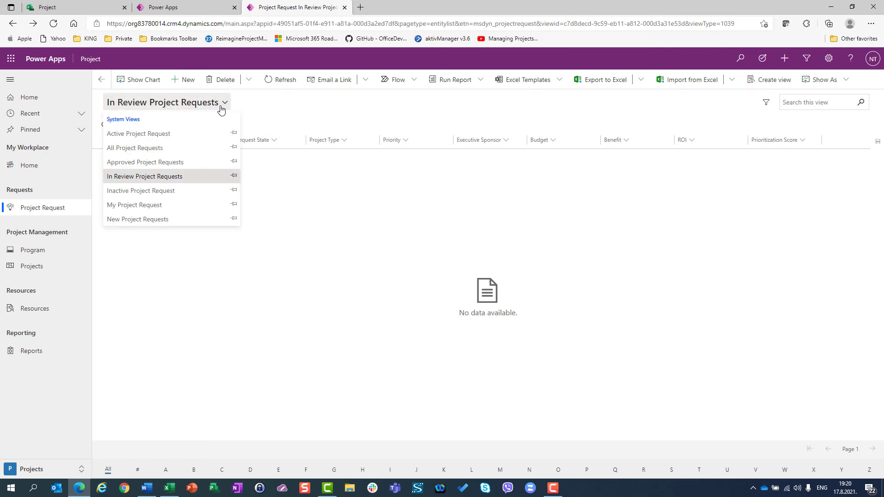
left_click(146, 148)
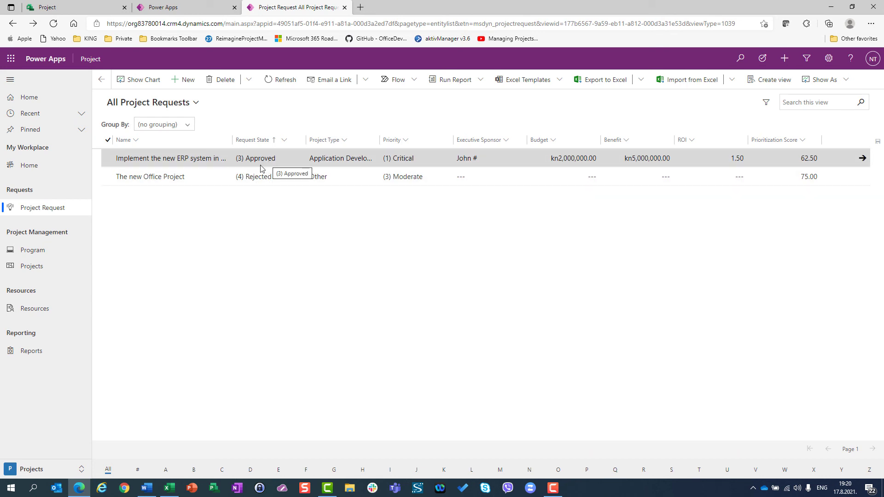
left_click(33, 271)
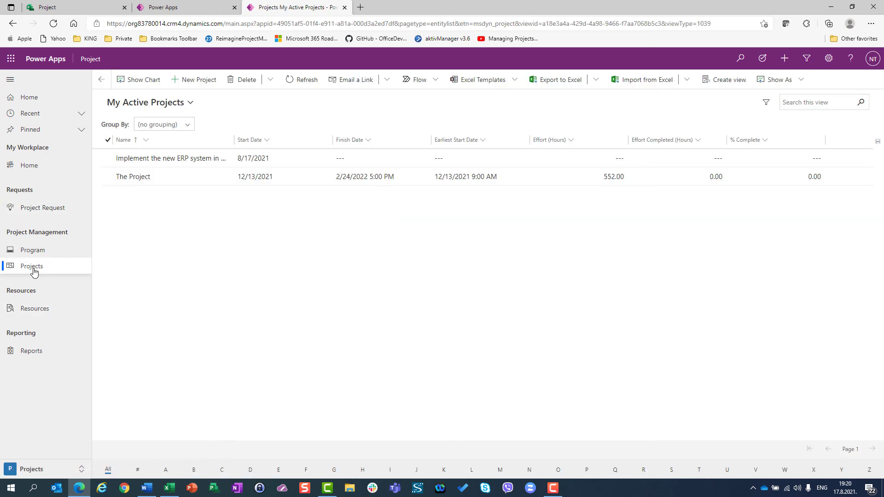
left_click(41, 209)
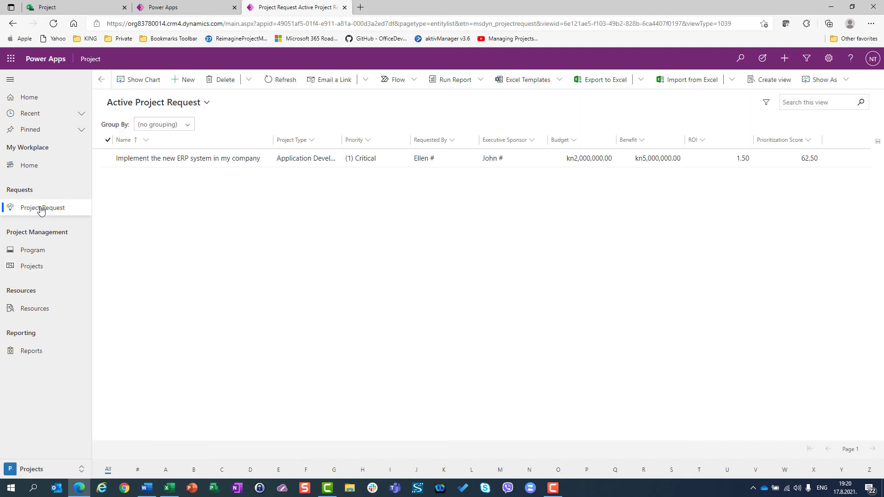
- In the All Project Requests view, set the Request State of The new Office Project to (3) Approved and open the request
left_click(124, 104)
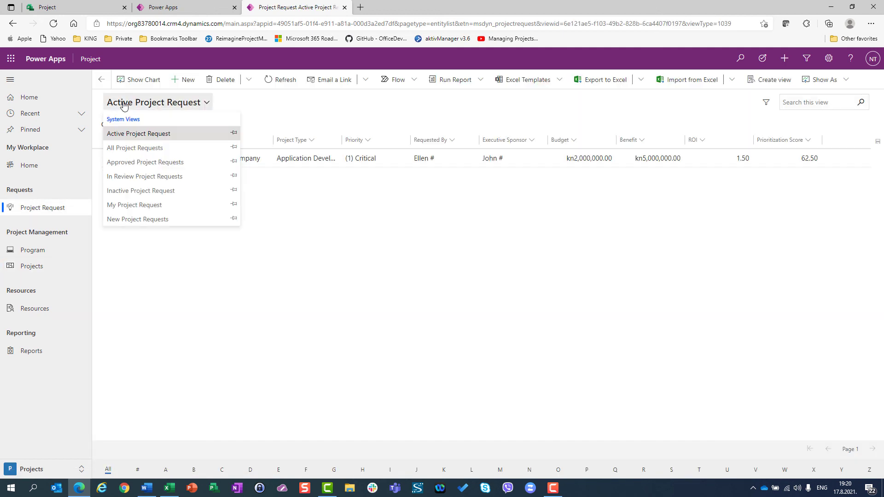
left_click(121, 148)
left_click(264, 182)
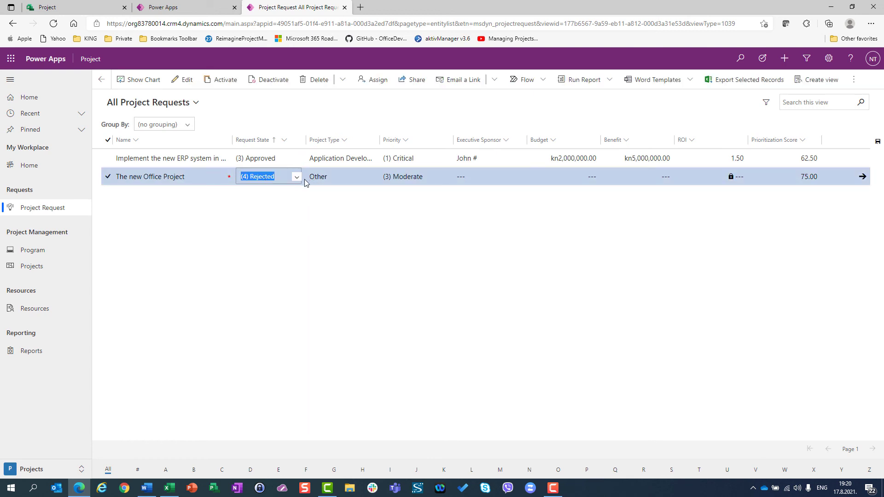
left_click(297, 177)
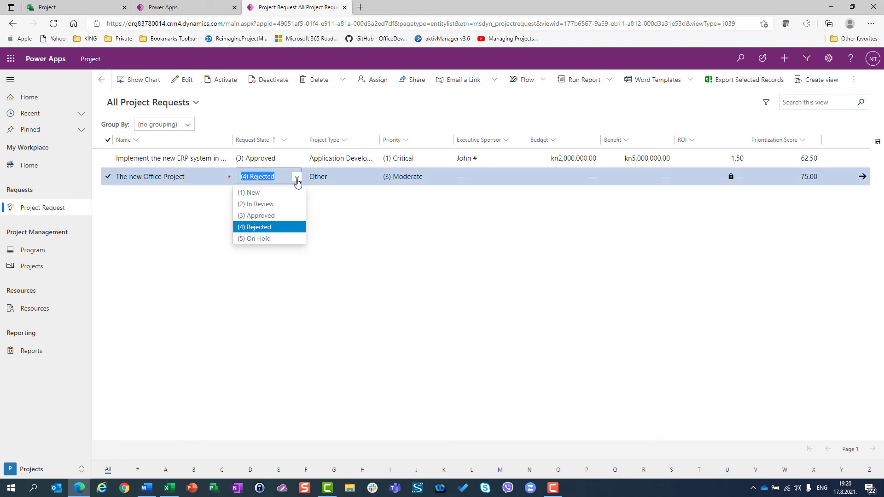
left_click(263, 215)
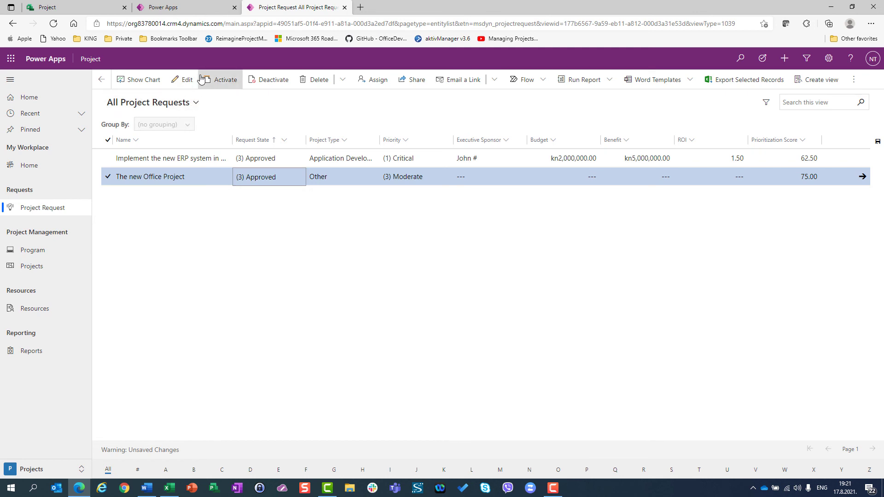
left_click(184, 80)
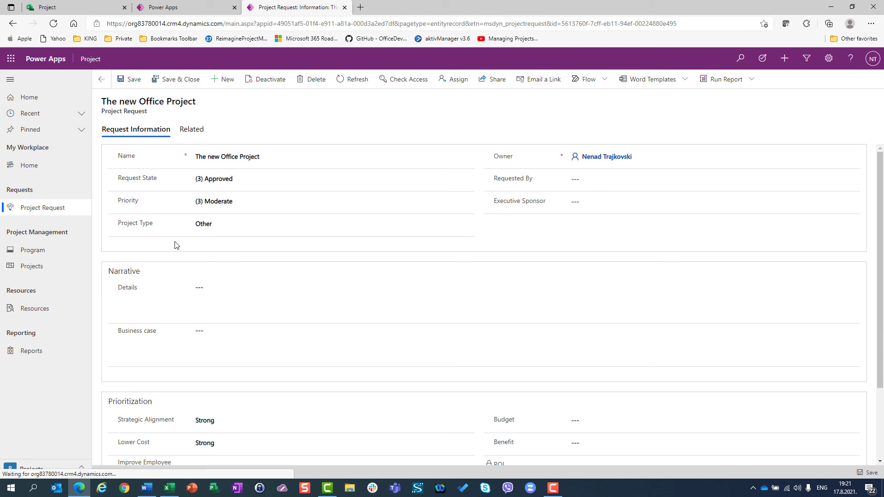
- Reload the My Active Projects list to check for the office project, and look at the Approved Project Requests view
left_click(26, 266)
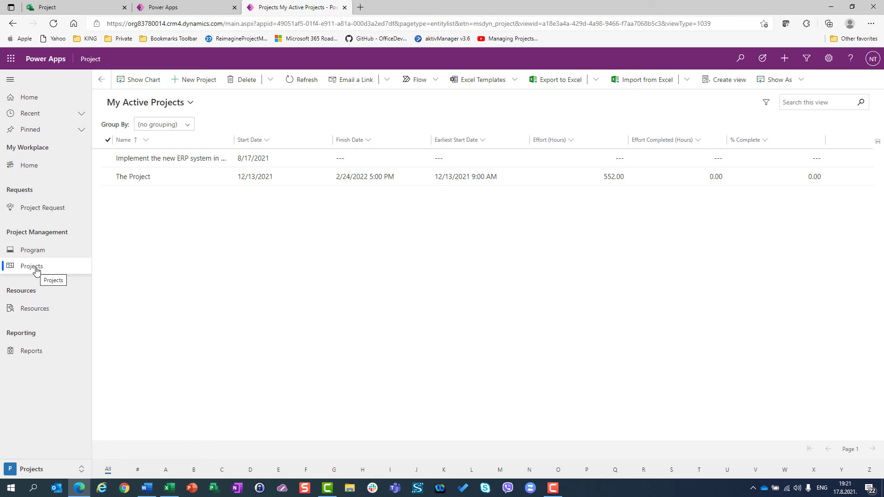
left_click(471, 22)
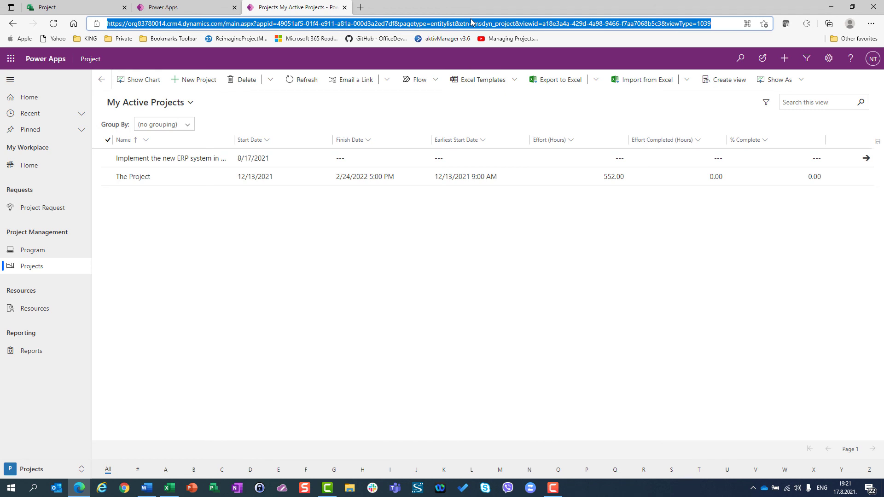
key("Return")
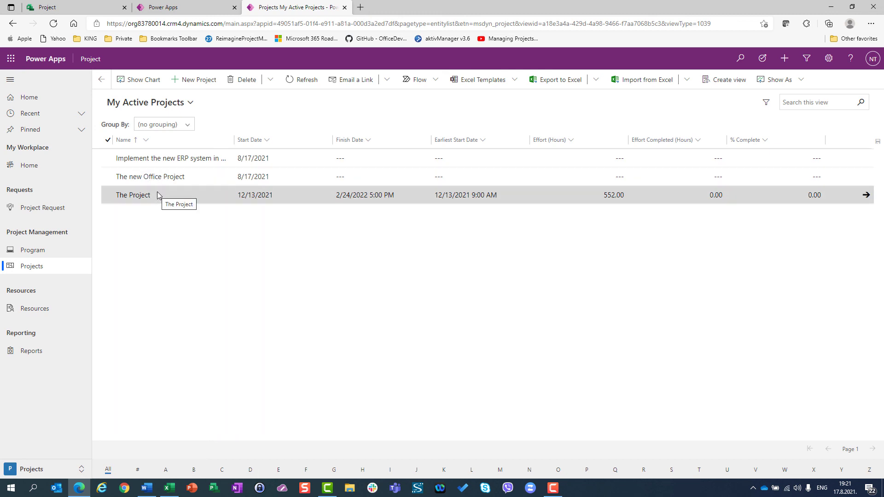
left_click(36, 209)
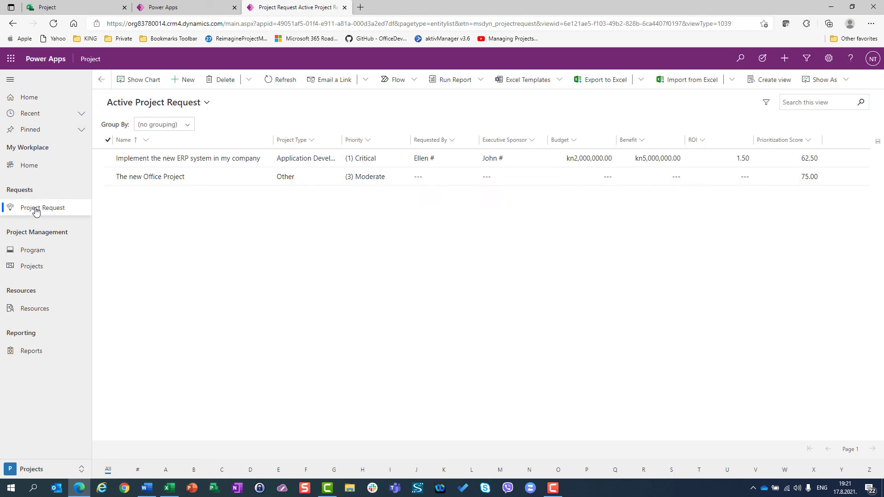
left_click(170, 104)
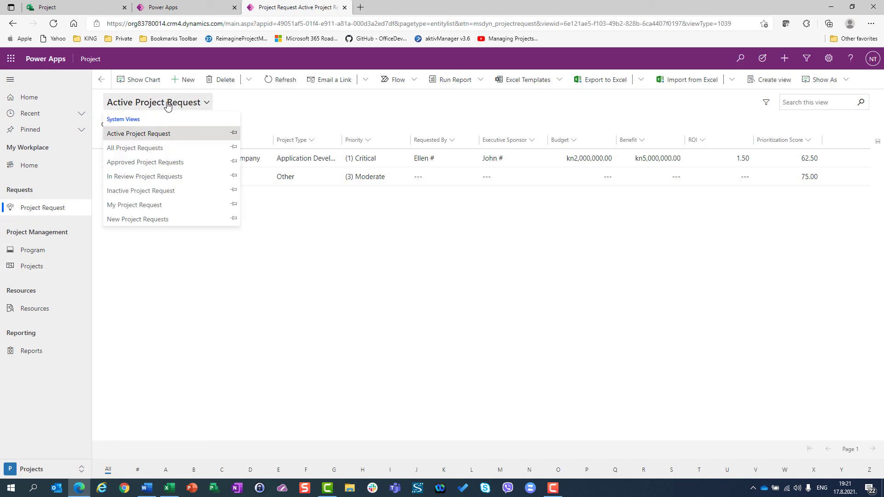
left_click(144, 164)
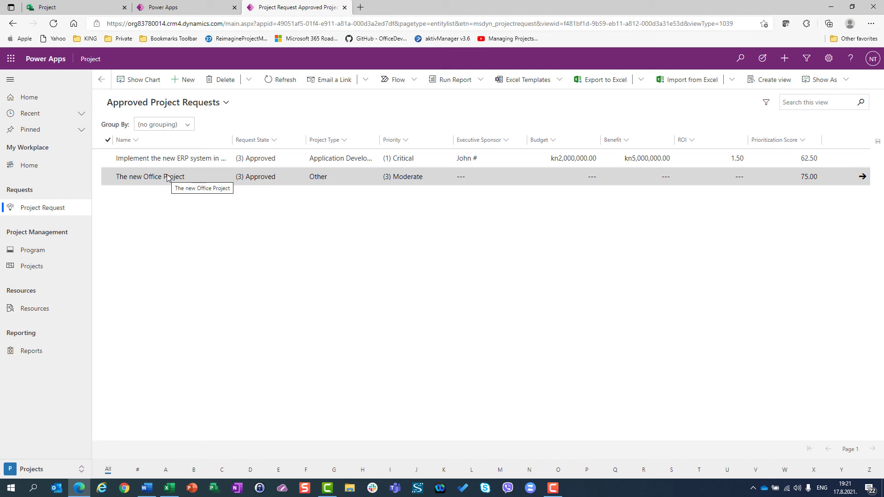
- Switch to Project home, reload it, and look through the projects shared with and created by the current account
left_click(83, 11)
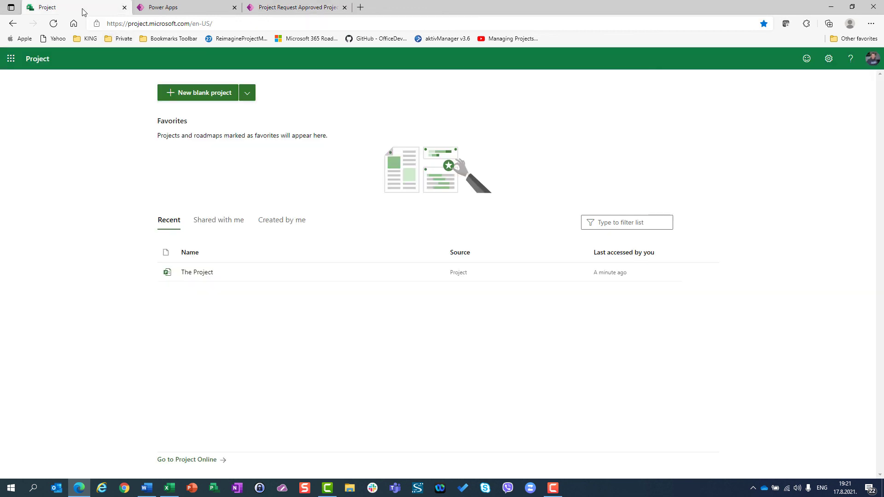
left_click(128, 25)
key("Return")
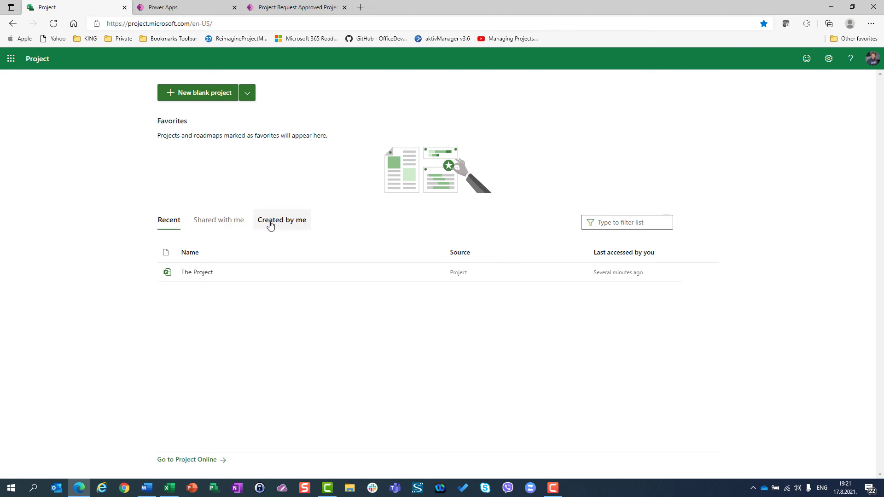
left_click(228, 225)
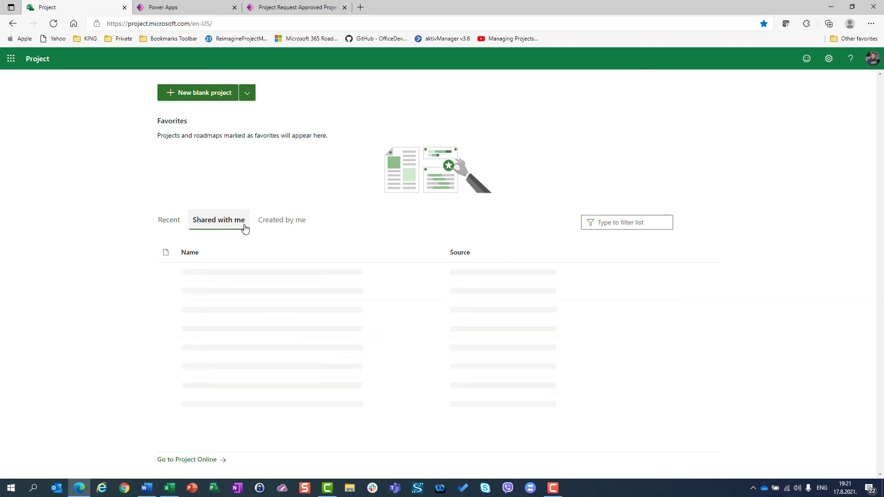
left_click(276, 221)
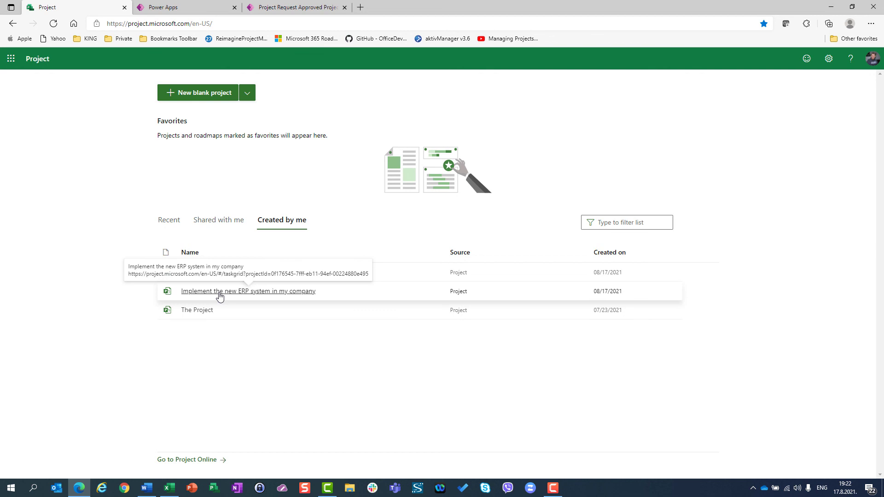
- Compare My Active Projects in Power Apps with the created projects on Project home, and return to the active projects
left_click(289, 8)
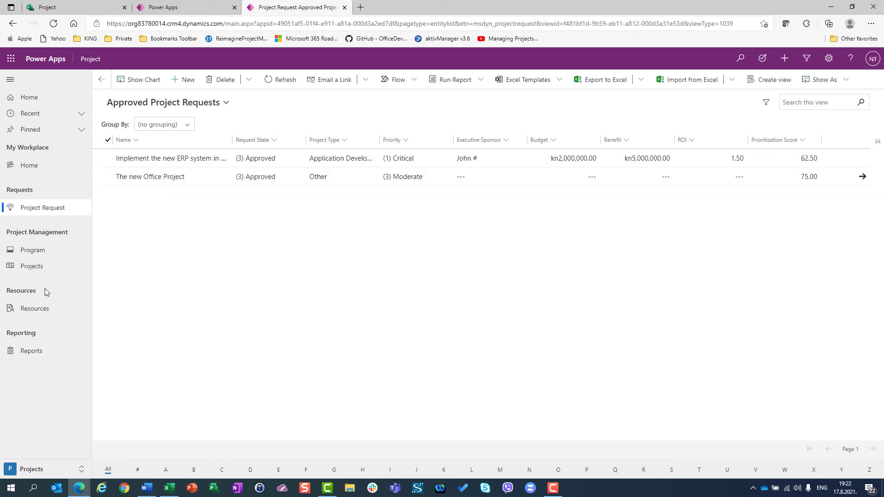
left_click(35, 270)
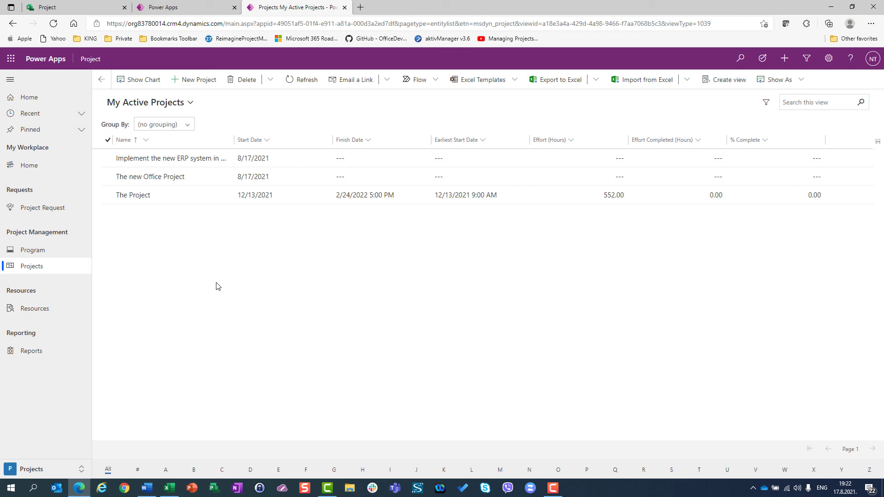
left_click(59, 8)
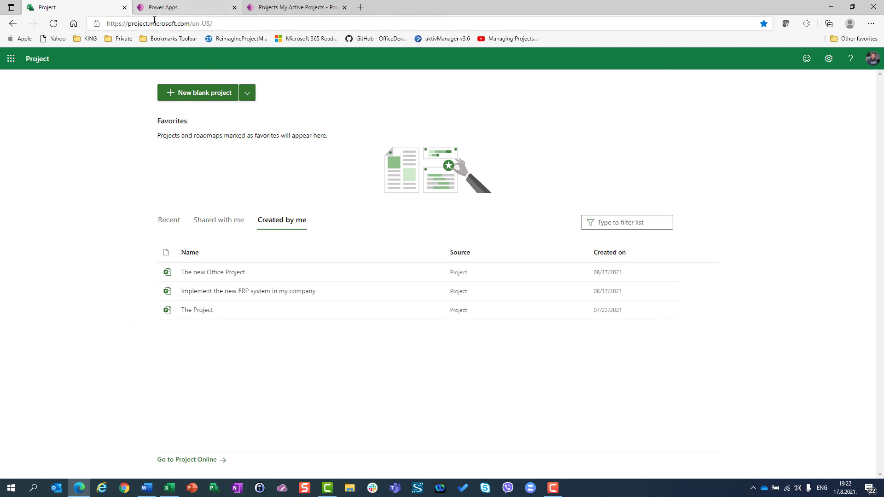
left_click(279, 13)
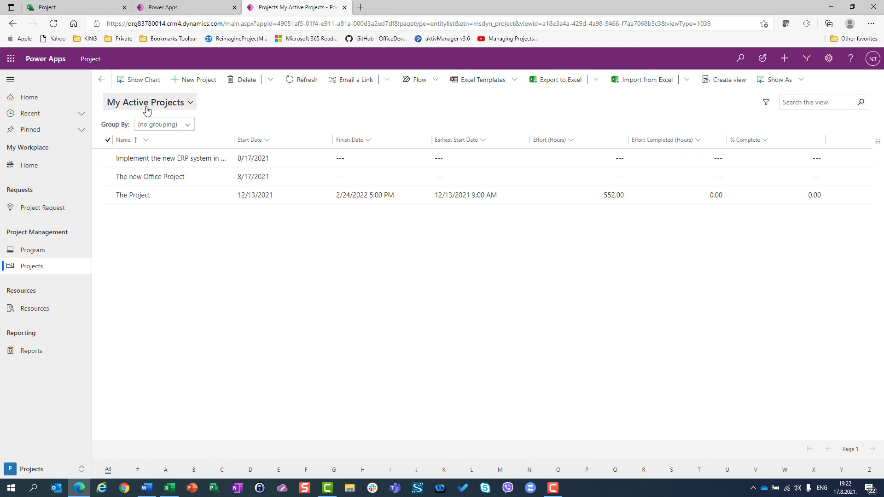
- Open the ERP system project from the active projects and review its General fields in the summary
left_click(140, 158)
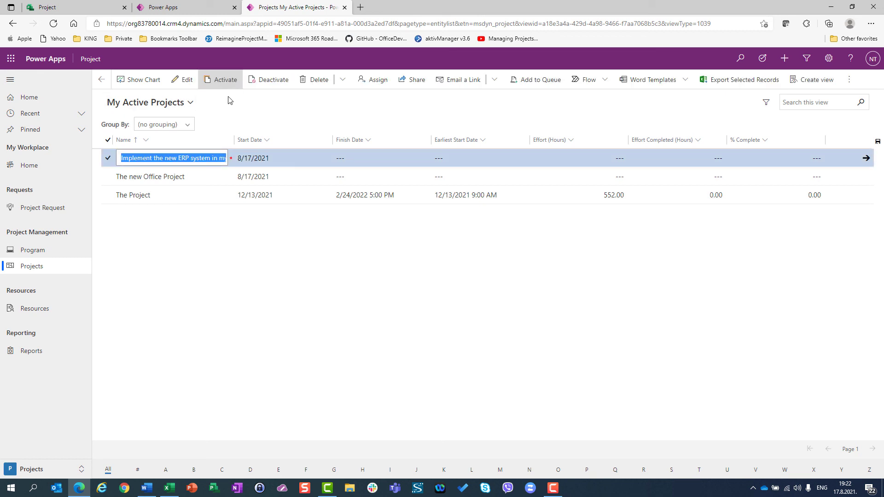
left_click(183, 80)
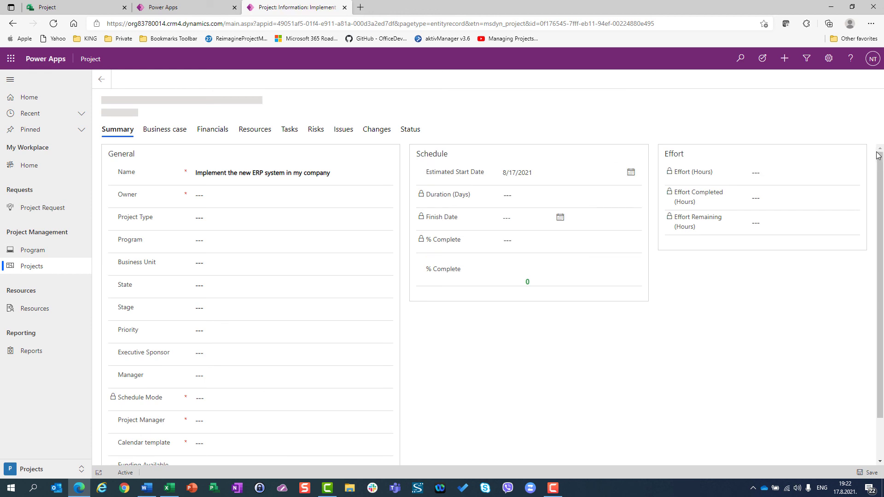
left_click_drag(883, 184, 883, 226)
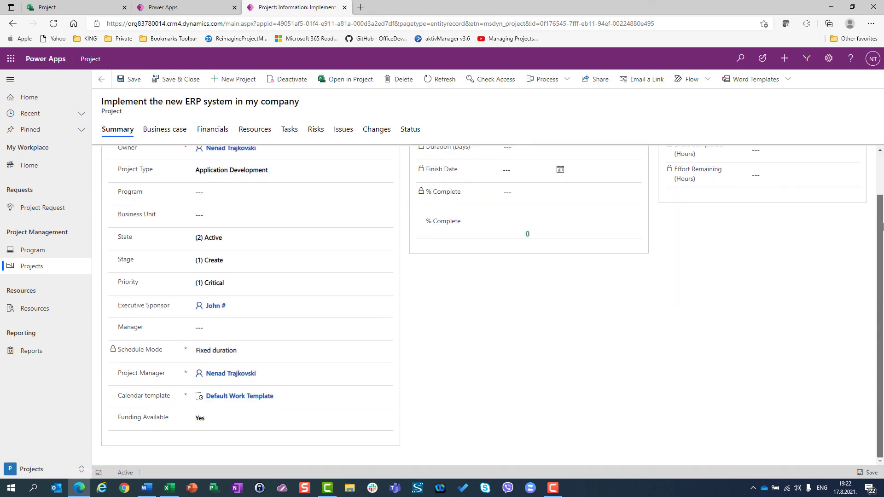
- Open the ERP system request from the active requests, review its narrative and prioritization details, and save and close it
left_click(55, 207)
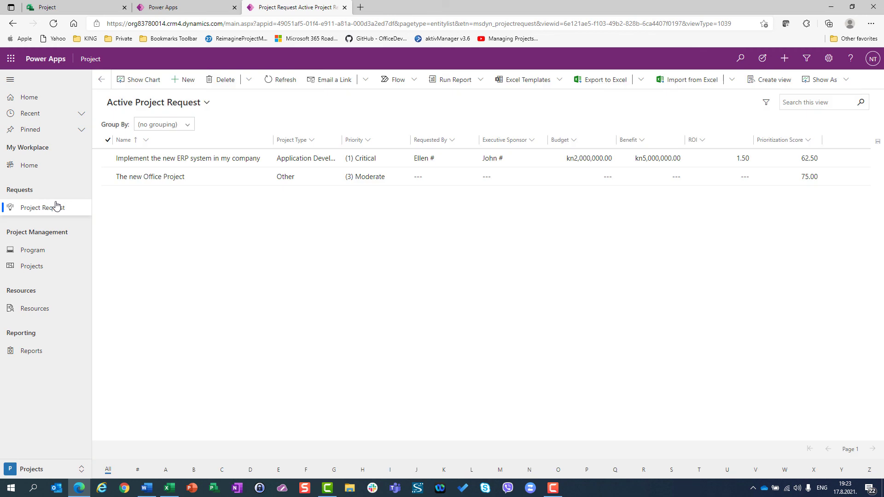
left_click(152, 158)
left_click(184, 82)
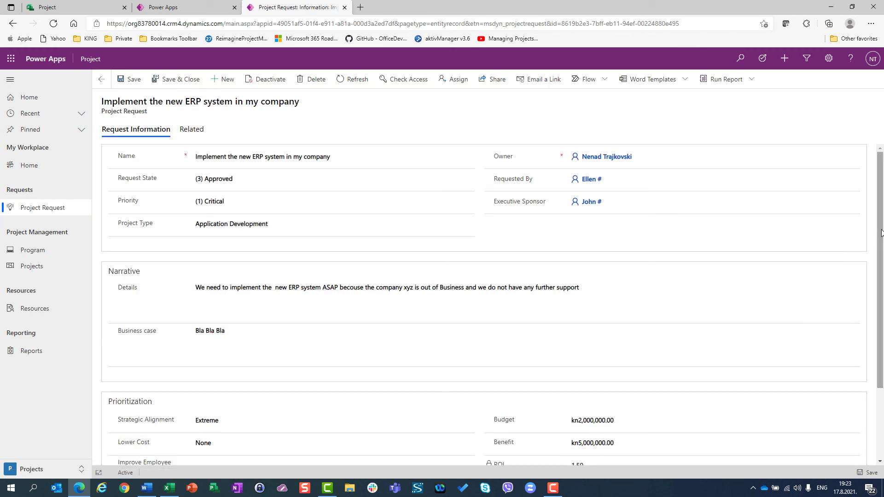
scroll(600, 368, "down", 3)
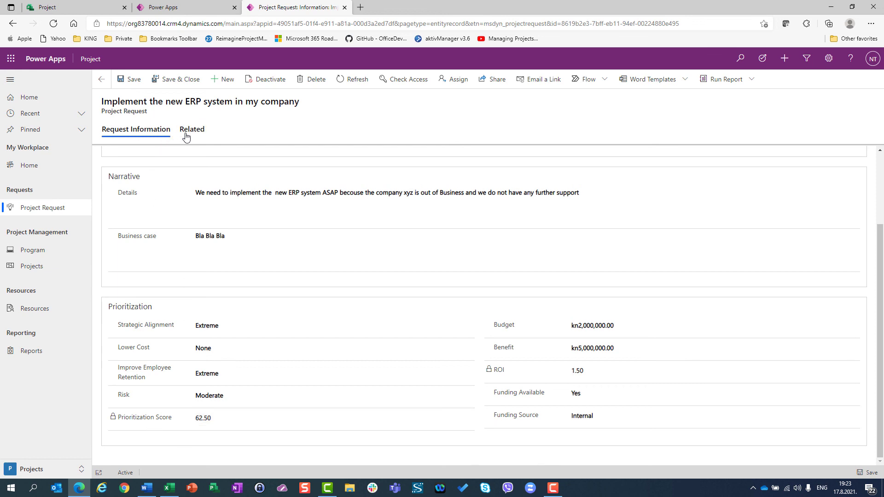
left_click(174, 82)
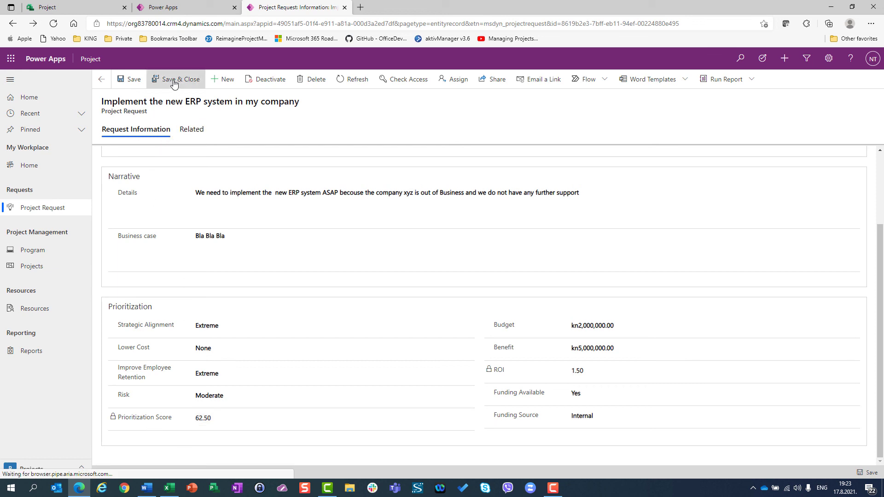